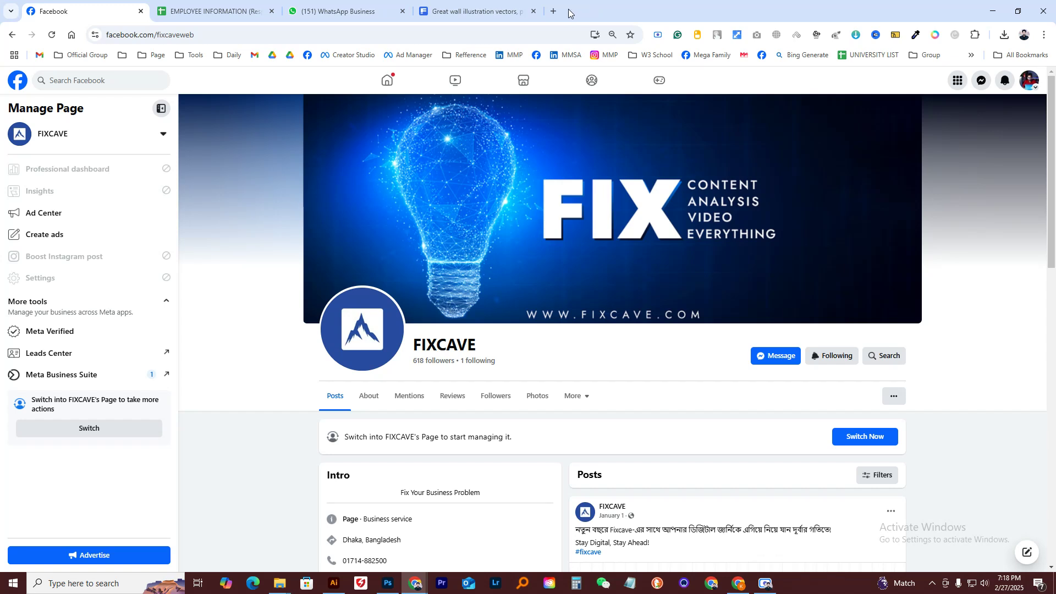
Step: Open wetransfer.com in a new browser tab
{"action": "left_click", "coordinate": [554, 11]}
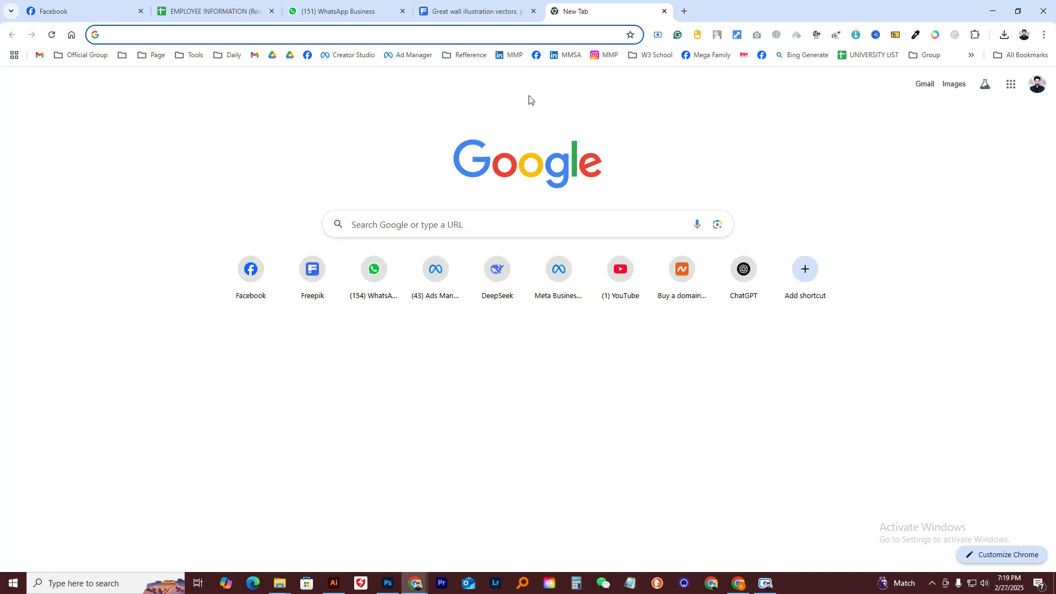
{"action": "type", "text": "wetra"}
{"action": "key", "text": "Return"}
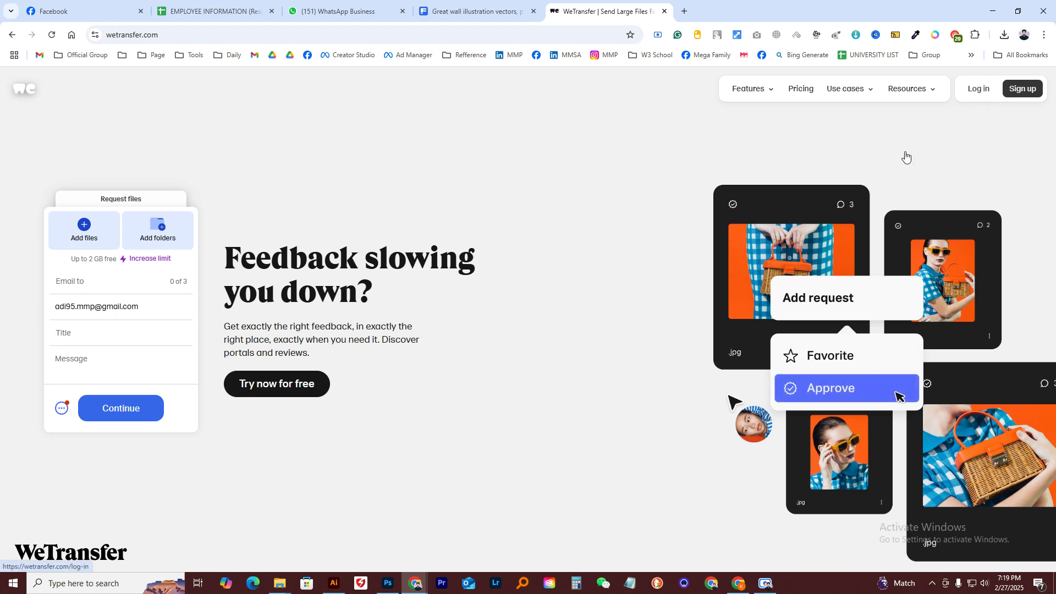
Step: Check the free upload limit, compare the Free, Ultimate and Enterprise plans on the pricing page, and return to the transfer page
{"action": "left_click_drag", "start_coordinate": [88, 259], "coordinate": [118, 259]}
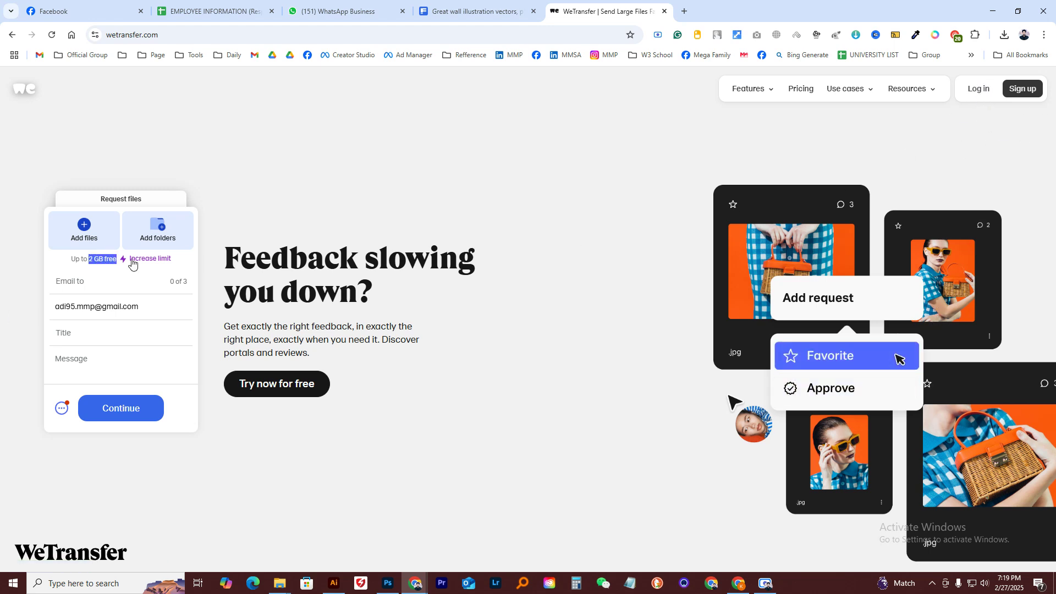
{"action": "middle_click", "coordinate": [804, 92]}
{"action": "left_click", "coordinate": [710, 10]}
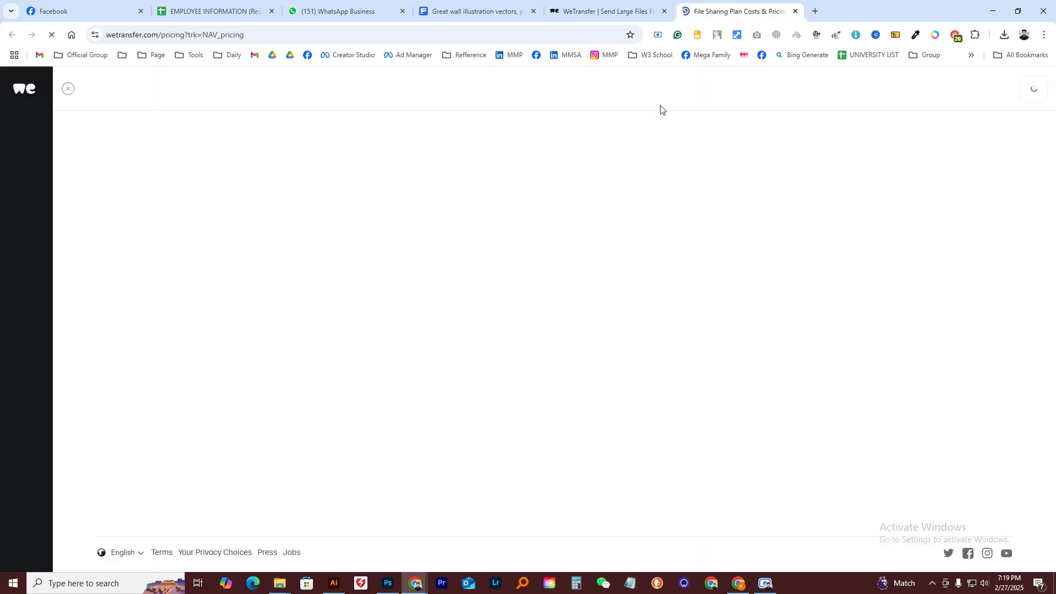
{"action": "scroll", "coordinate": [331, 334], "scroll_direction": "down", "scroll_amount": 2}
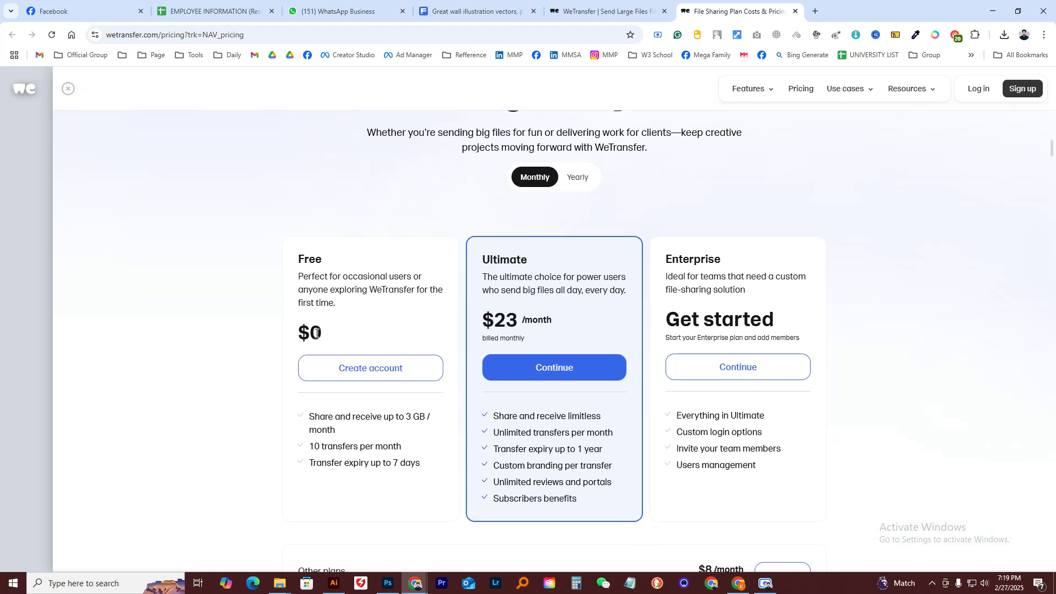
{"action": "left_click_drag", "start_coordinate": [496, 318], "coordinate": [515, 321]}
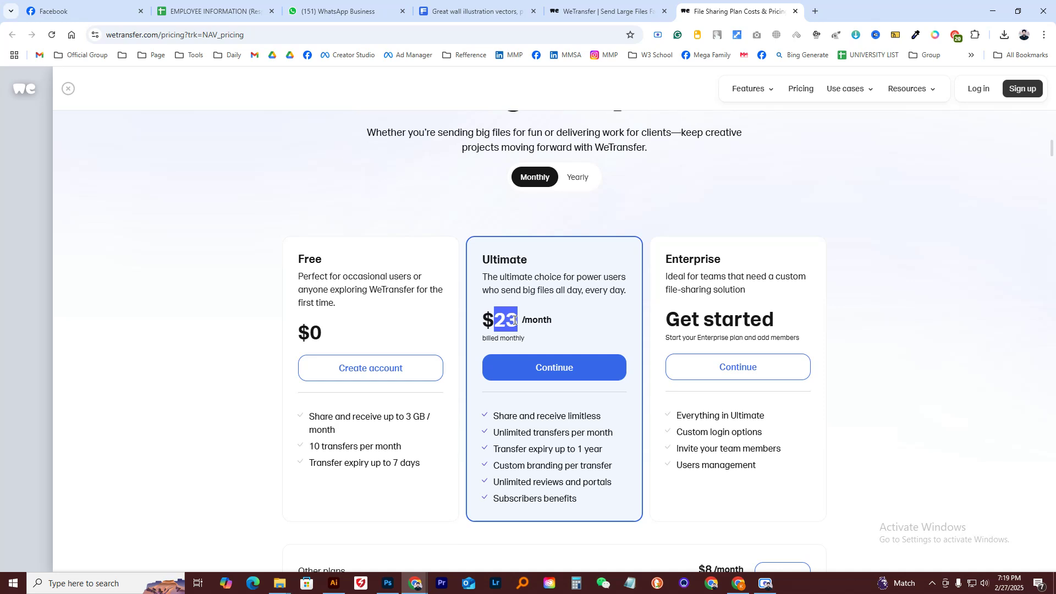
{"action": "left_click", "coordinate": [566, 307]}
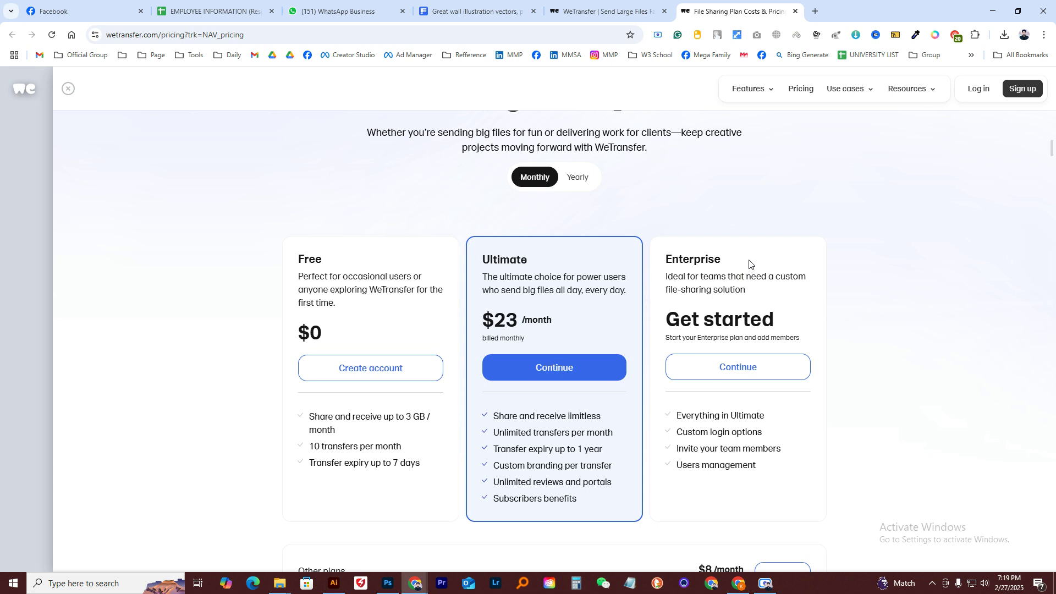
{"action": "left_click", "coordinate": [605, 11]}
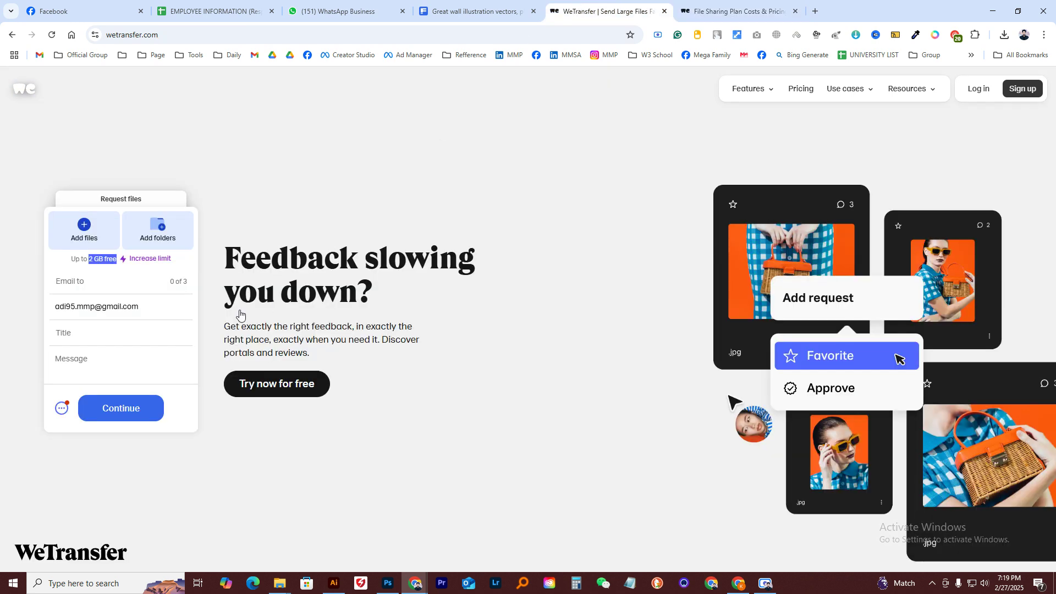
{"action": "left_click", "coordinate": [126, 282]}
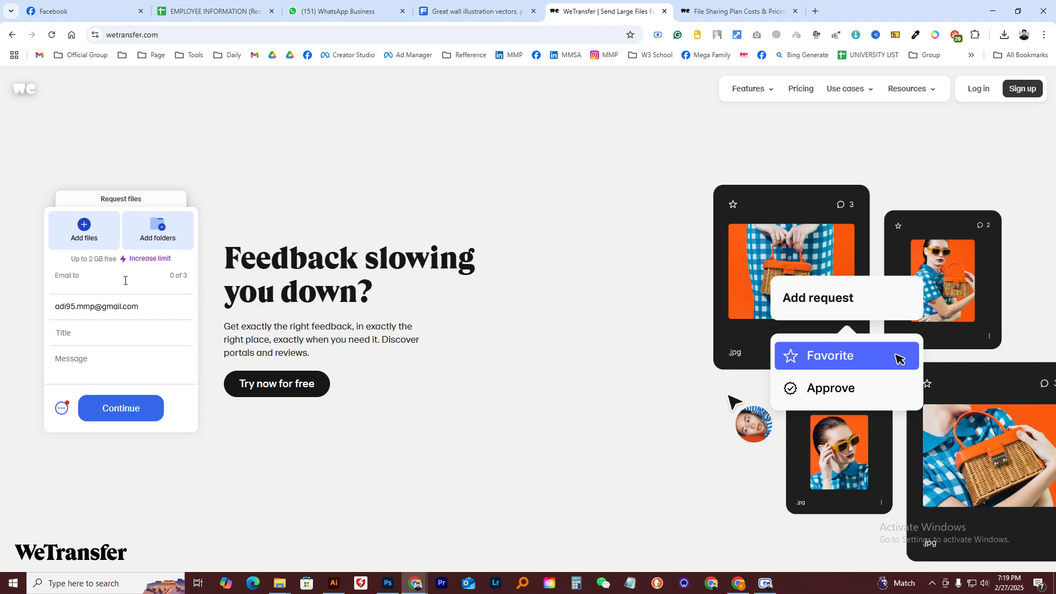
{"action": "left_click", "coordinate": [43, 270]}
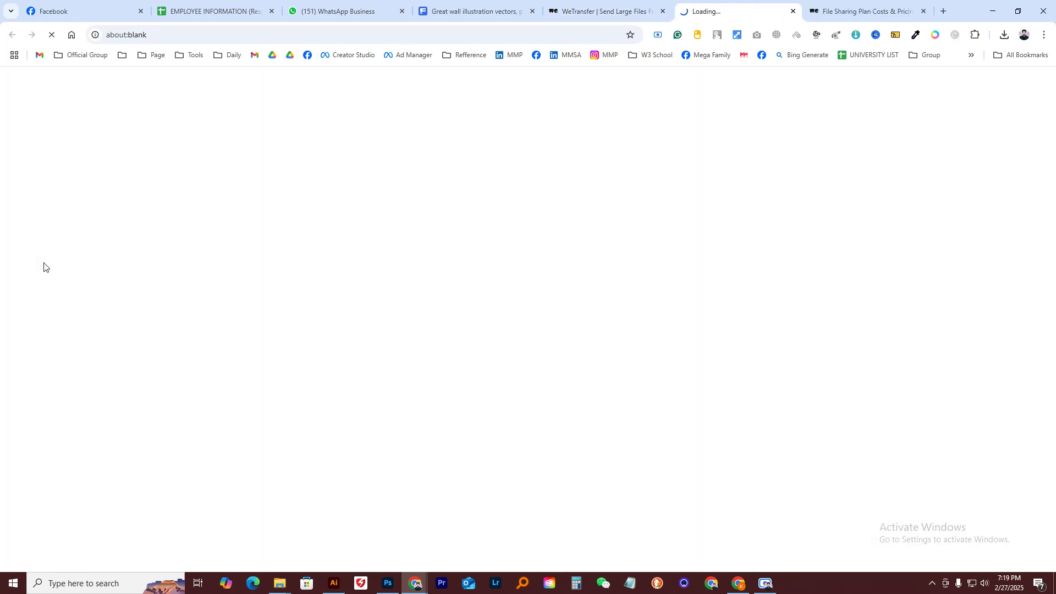
{"action": "left_click", "coordinate": [633, 8]}
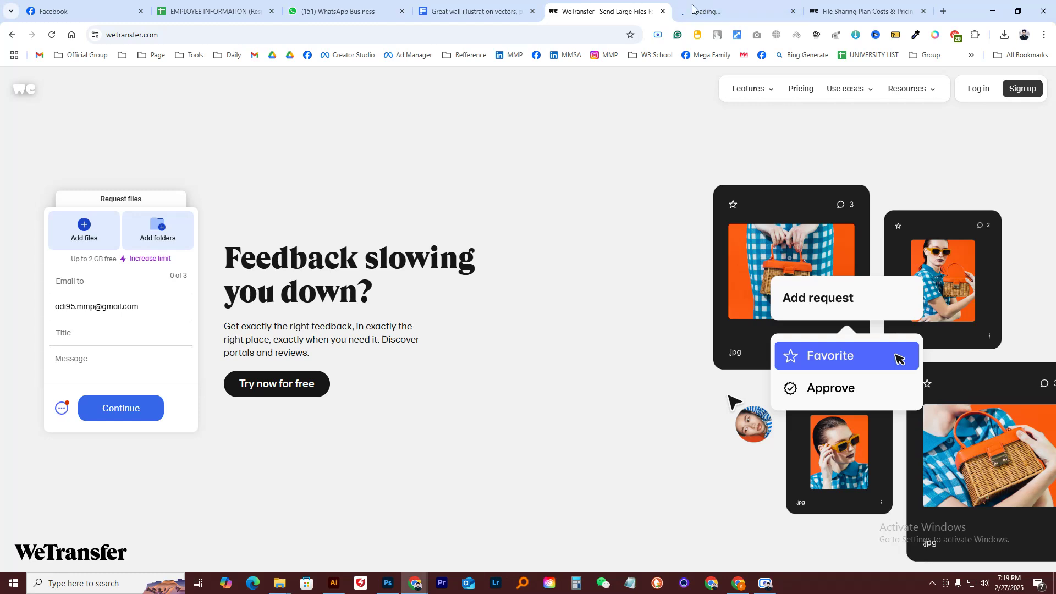
{"action": "left_click", "coordinate": [795, 11]}
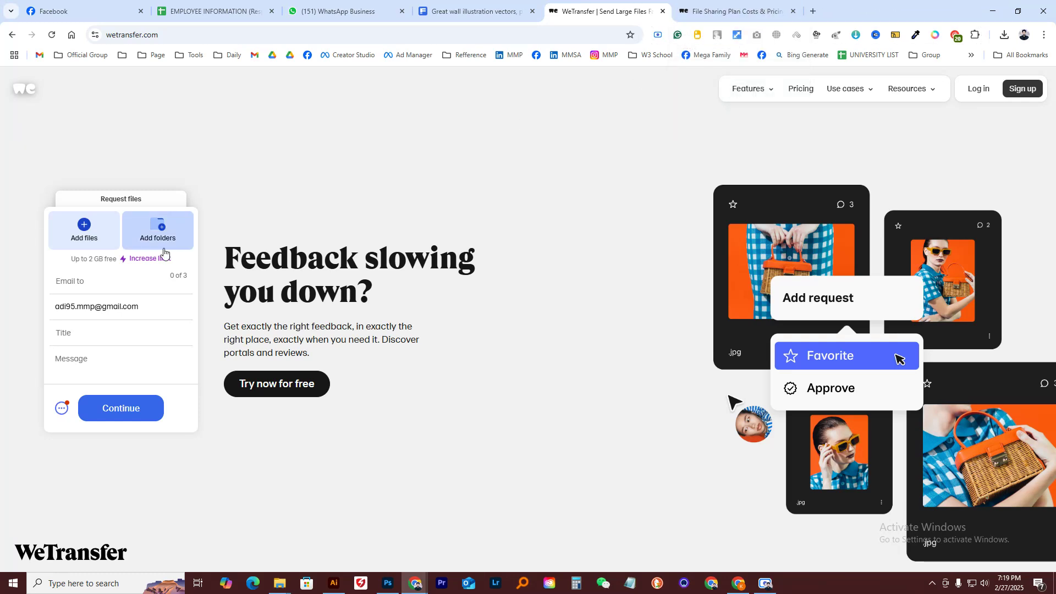
{"action": "left_click", "coordinate": [104, 286]}
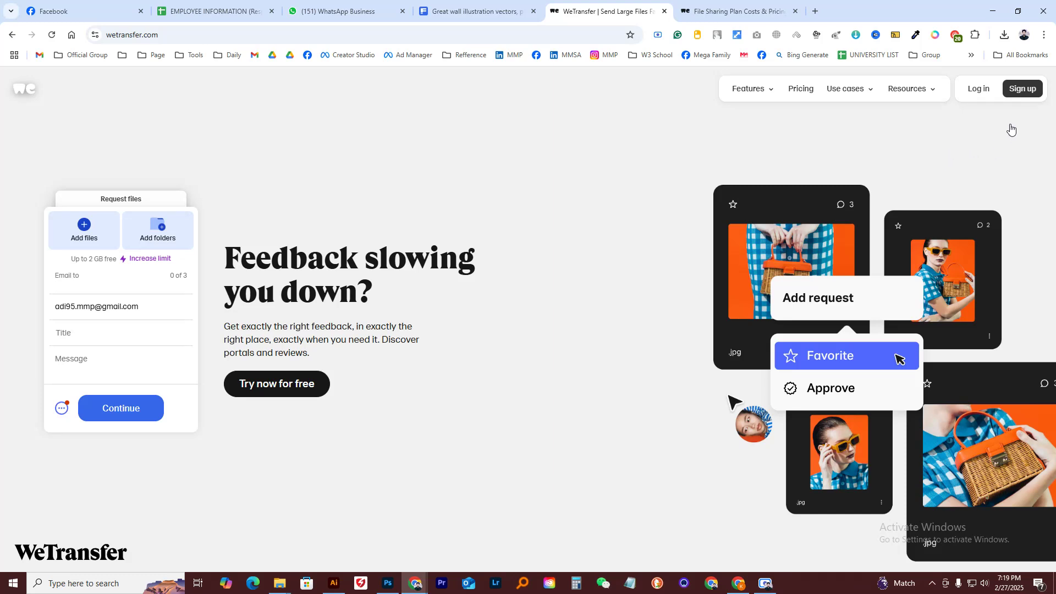
Step: Log in to WeTransfer with a Google account, return to the transfer form and check its free upload limit
{"action": "left_click", "coordinate": [979, 89]}
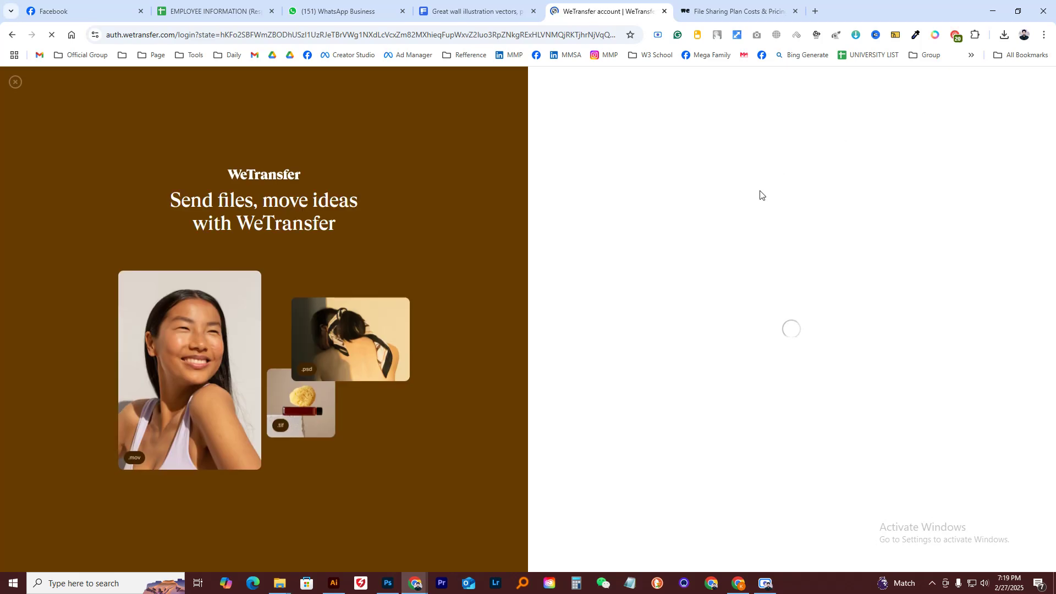
{"action": "left_click", "coordinate": [771, 257]}
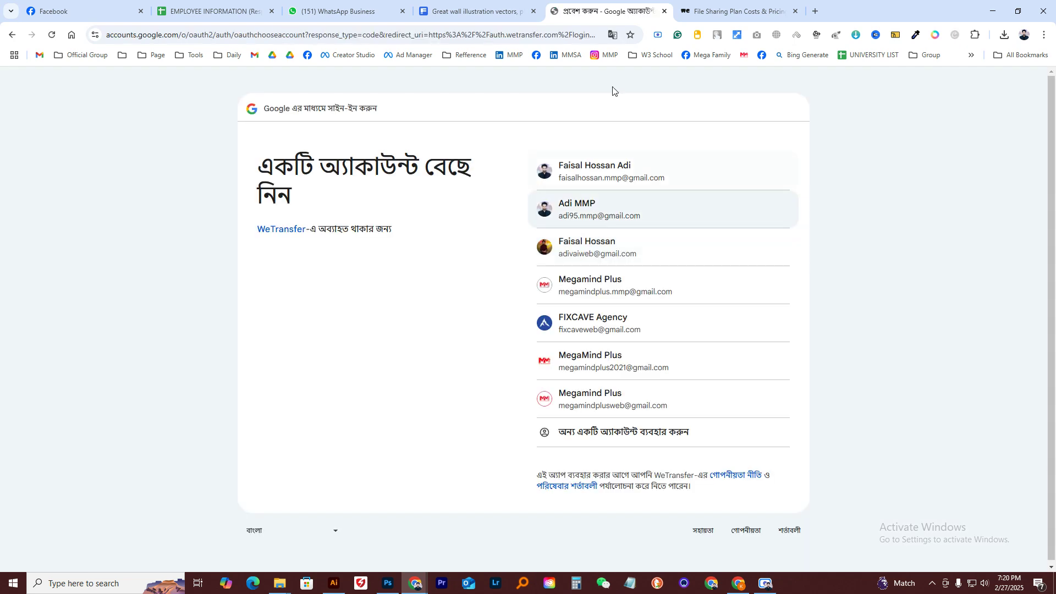
{"action": "left_click", "coordinate": [595, 207]}
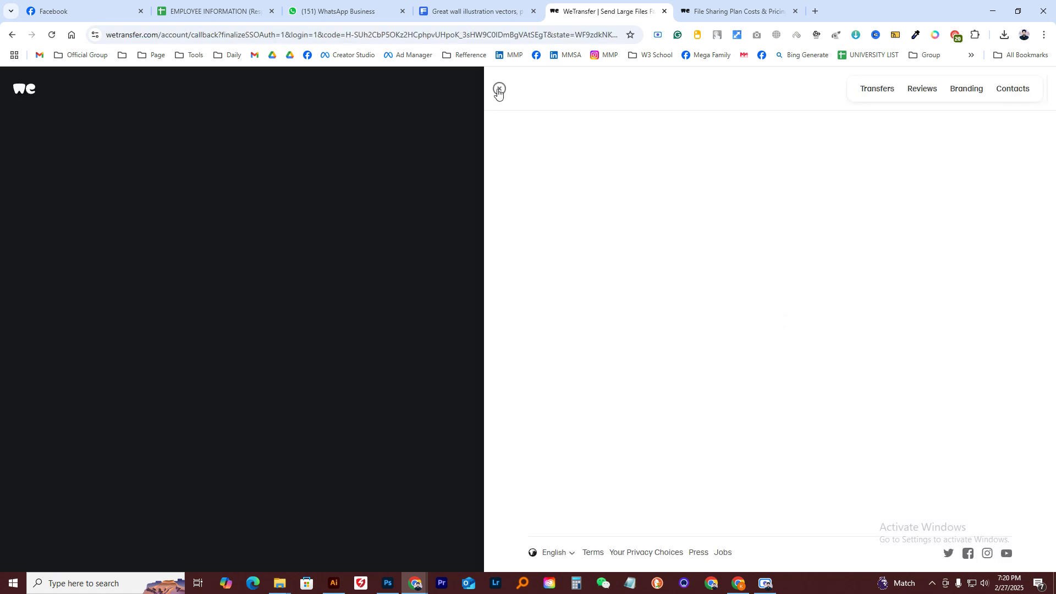
{"action": "left_click", "coordinate": [499, 89]}
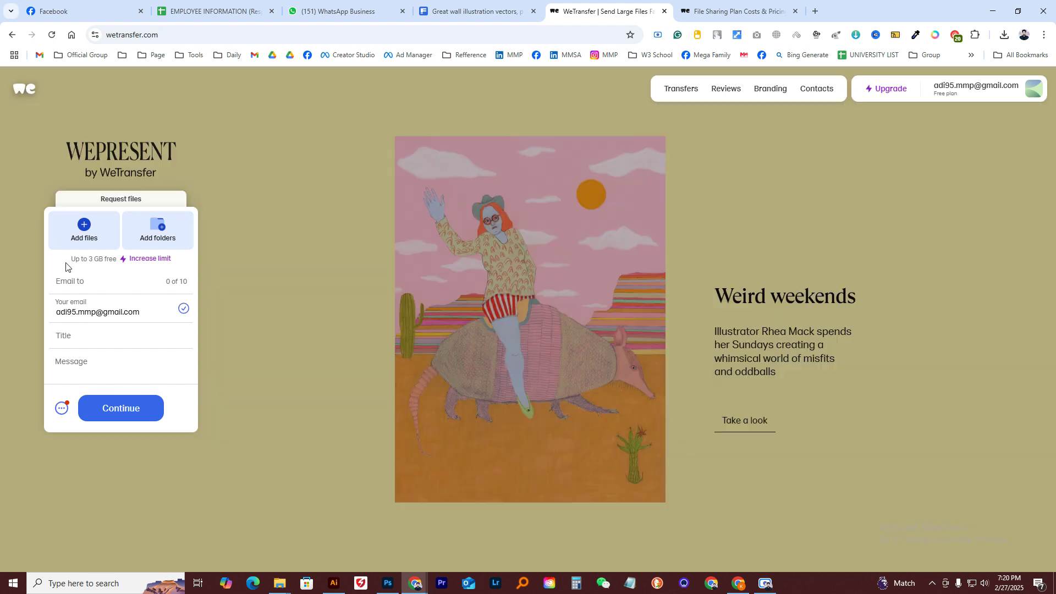
{"action": "left_click_drag", "start_coordinate": [71, 259], "coordinate": [112, 259]}
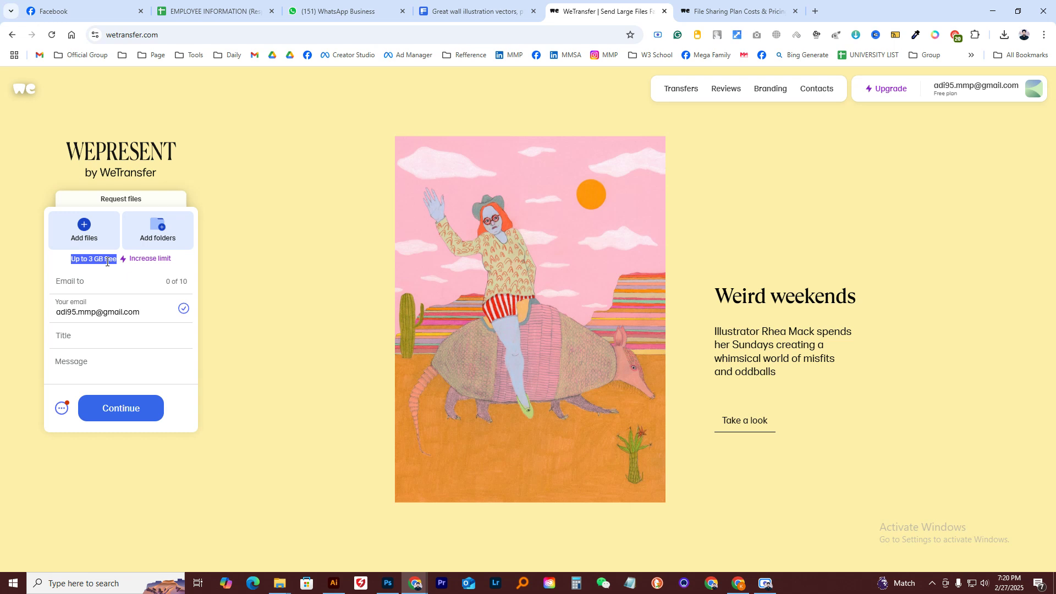
{"action": "left_click", "coordinate": [63, 267]}
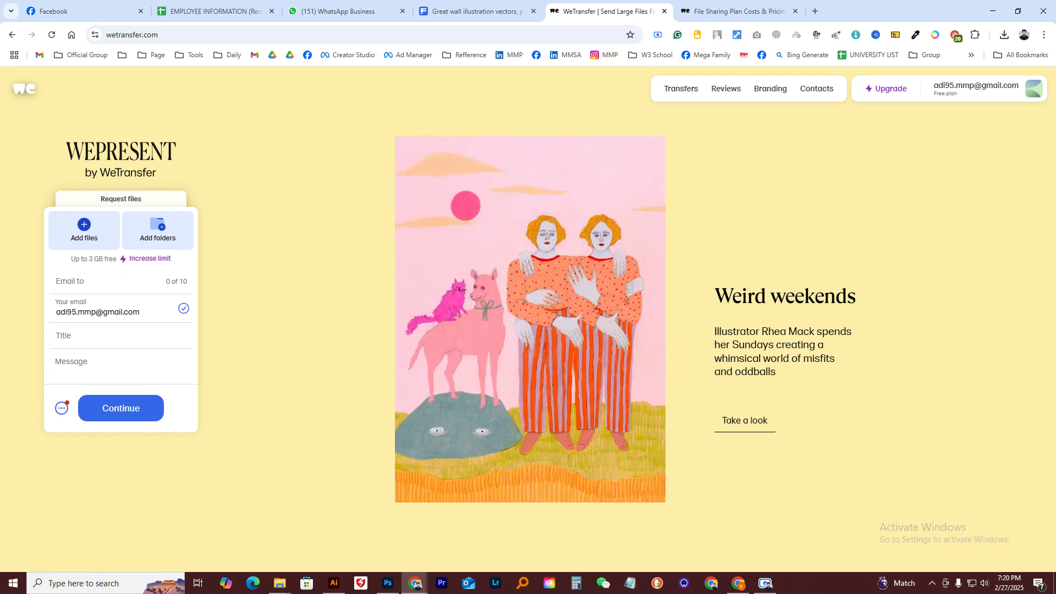
Step: Bring up File Explorer for the source file and add the recipient's email address to the transfer
{"action": "left_click_drag", "start_coordinate": [280, 583], "coordinate": [306, 584]}
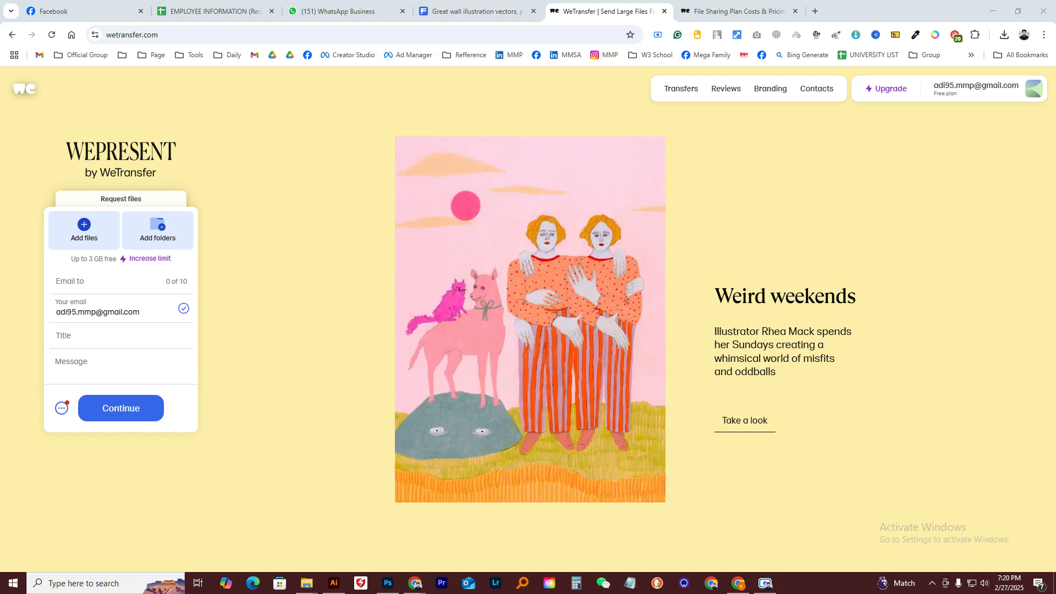
{"action": "left_click", "coordinate": [307, 583]}
{"action": "left_click", "coordinate": [306, 583]}
{"action": "left_click", "coordinate": [97, 292]}
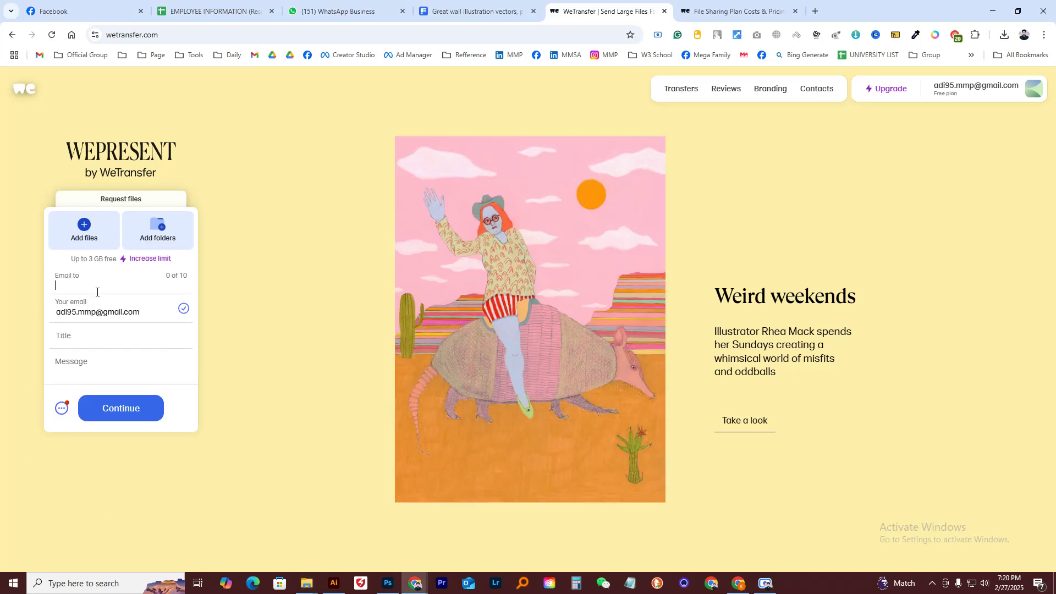
{"action": "type", "text": "pari"}
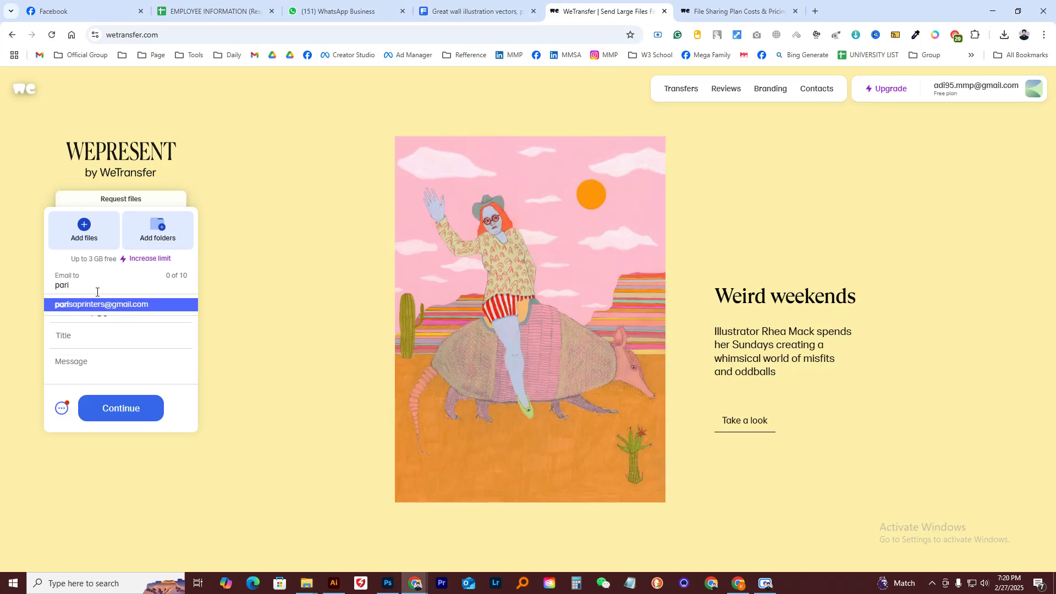
{"action": "left_click", "coordinate": [99, 304]}
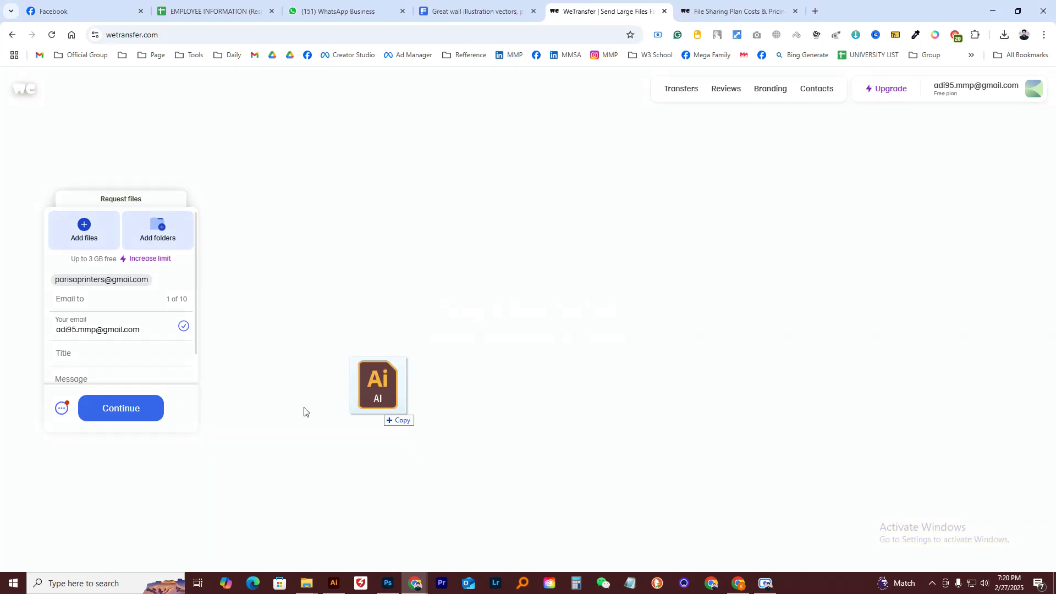
Step: Add the Illustrator file "270225 China Leaflet Final Output" from its folder to the transfer and review the form
{"action": "left_click_drag", "start_coordinate": [380, 406], "coordinate": [110, 250]}
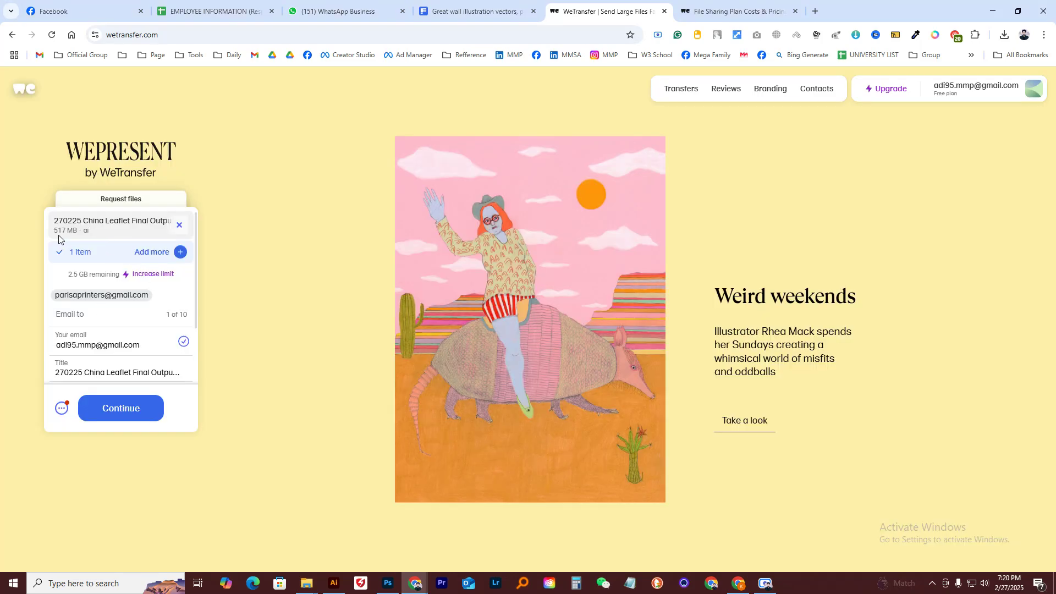
{"action": "scroll", "coordinate": [154, 343], "scroll_direction": "down", "scroll_amount": 1}
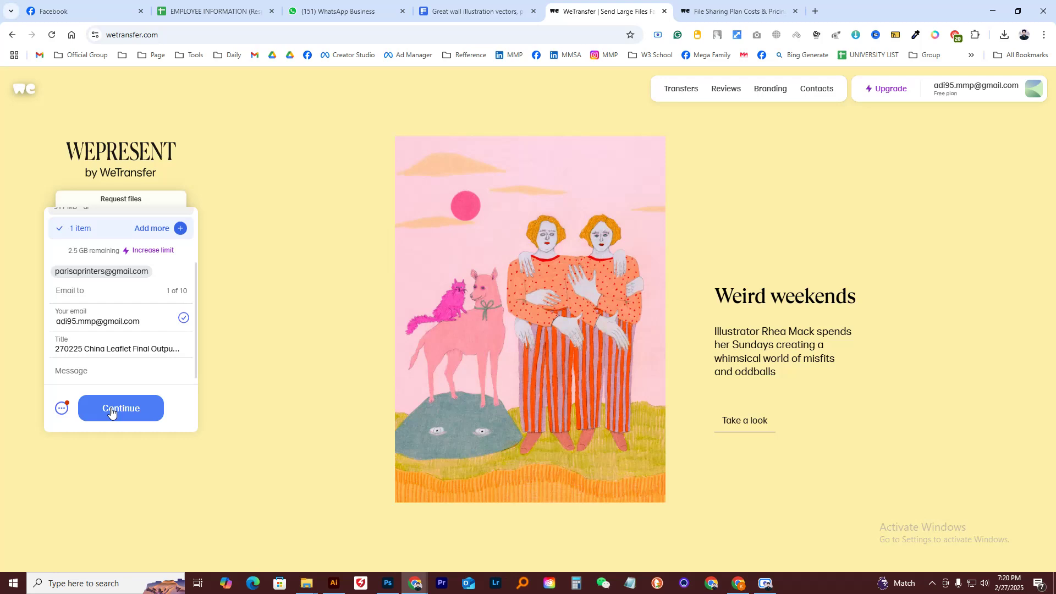
{"action": "middle_click", "coordinate": [124, 317]}
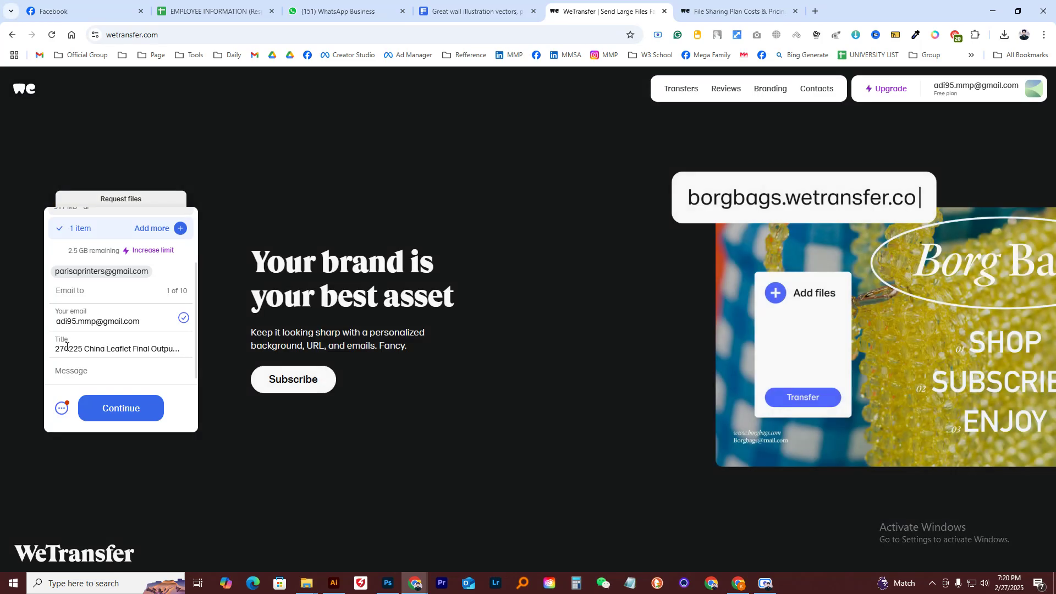
Step: Enter a transfer message containing "2000 Pcs" and continue to the expiry options
{"action": "left_click", "coordinate": [95, 372]}
{"action": "type", "text": "2"}
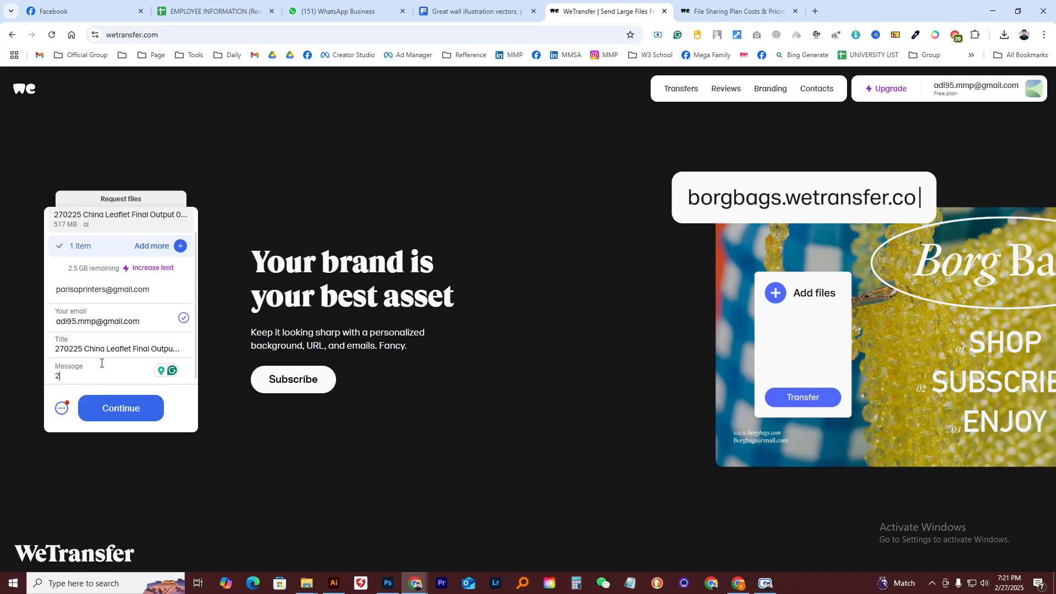
{"action": "type", "text": "000 Pcs"}
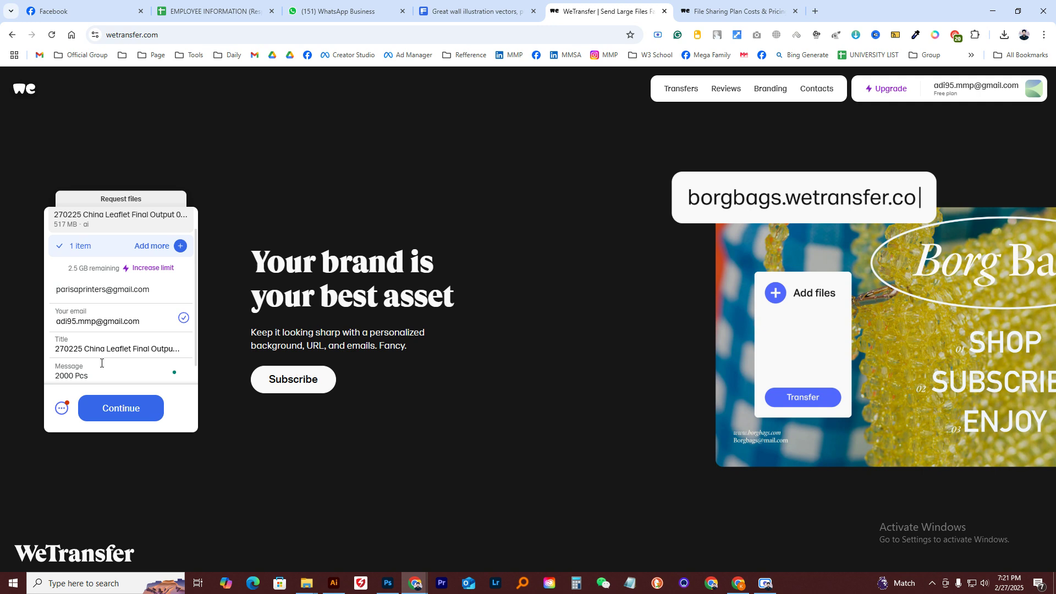
{"action": "key", "text": "Home"}
{"action": "type", "text": "mama"}
{"action": "key", "text": "BackSpace"}
{"action": "left_click", "coordinate": [121, 410]}
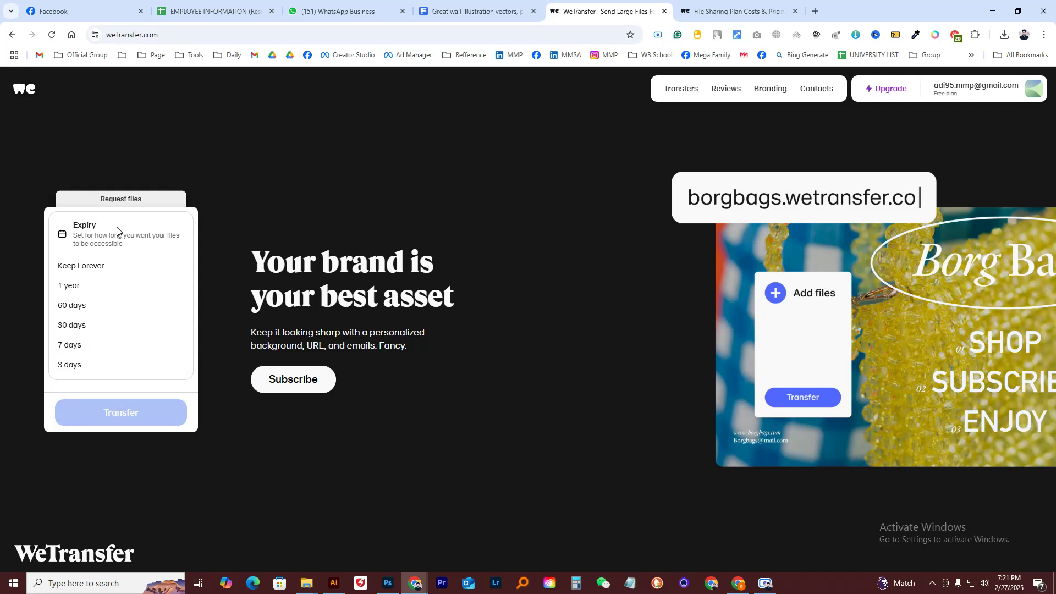
Step: Try to send the transfer with a 30 days expiry and dismiss the upgrade offer
{"action": "left_click_drag", "start_coordinate": [74, 236], "coordinate": [145, 244]}
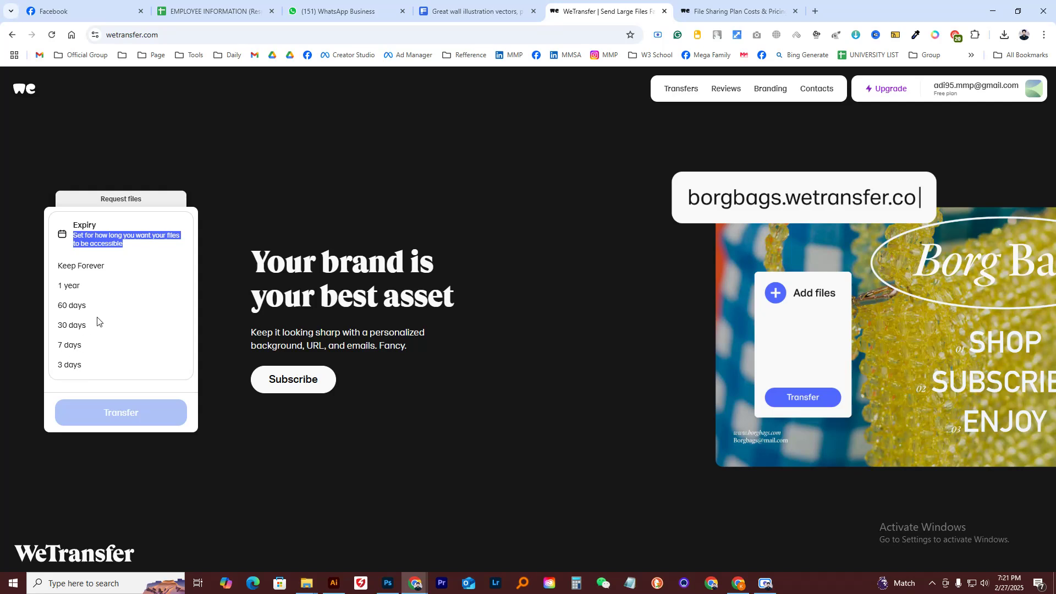
{"action": "left_click", "coordinate": [75, 326]}
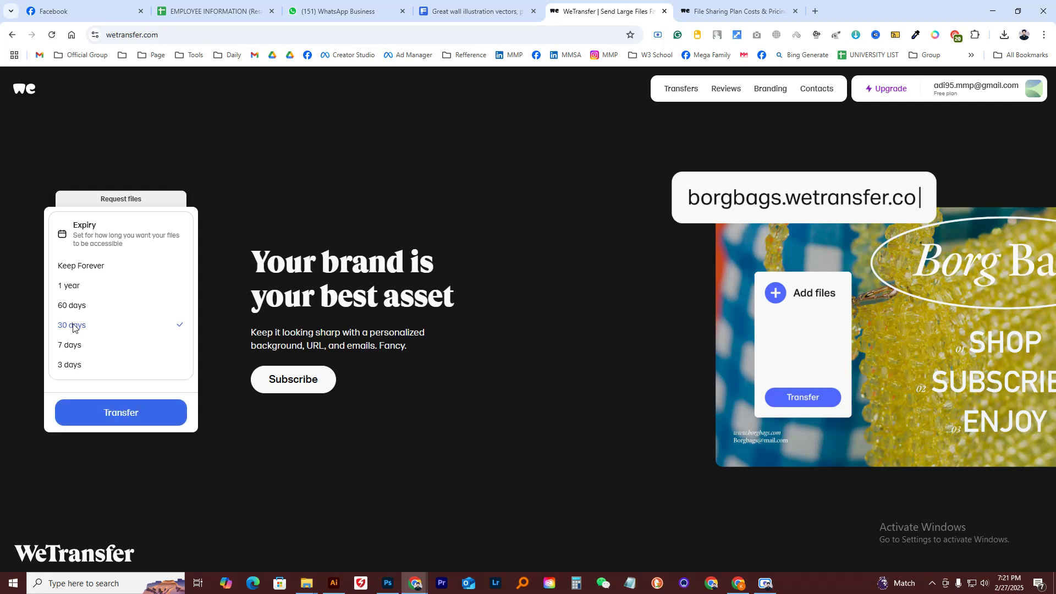
{"action": "left_click", "coordinate": [118, 410]}
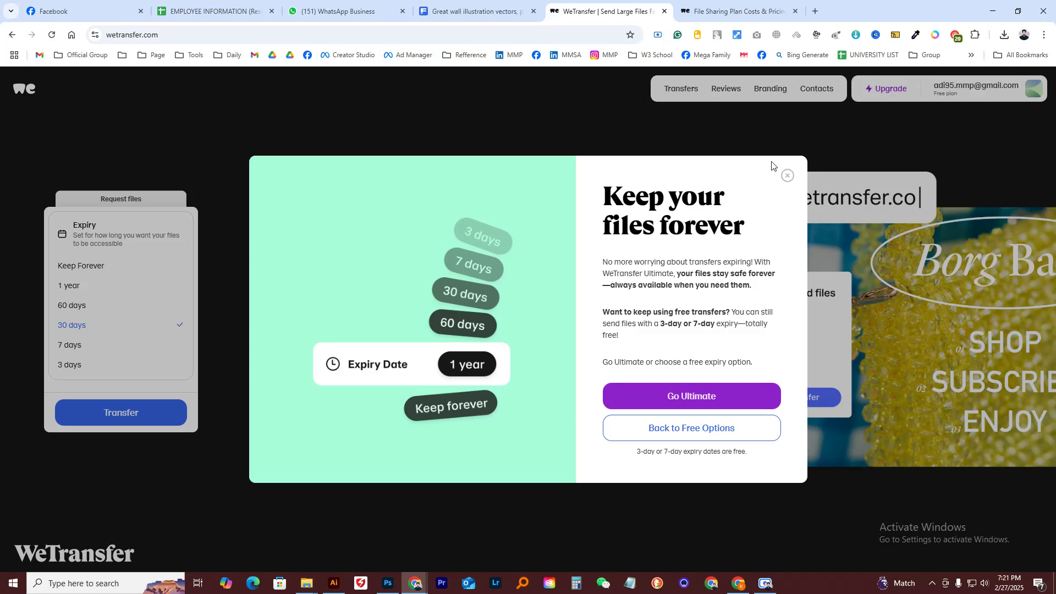
{"action": "left_click", "coordinate": [787, 175]}
Step: Try the 60 days and 1 year expiry options, then try to send the transfer with Keep Forever
{"action": "left_click", "coordinate": [65, 305]}
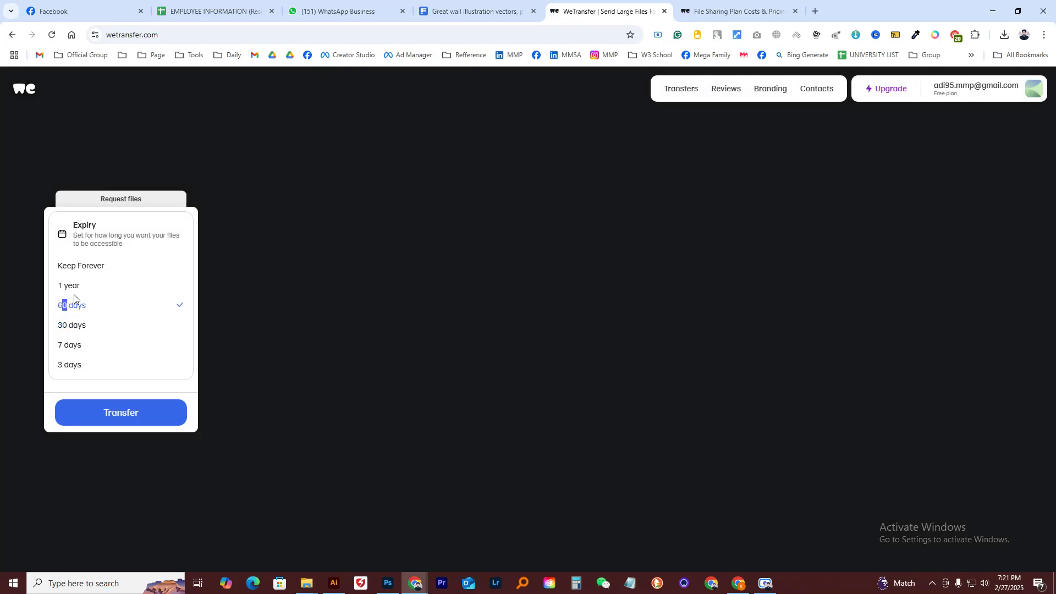
{"action": "left_click", "coordinate": [75, 289]}
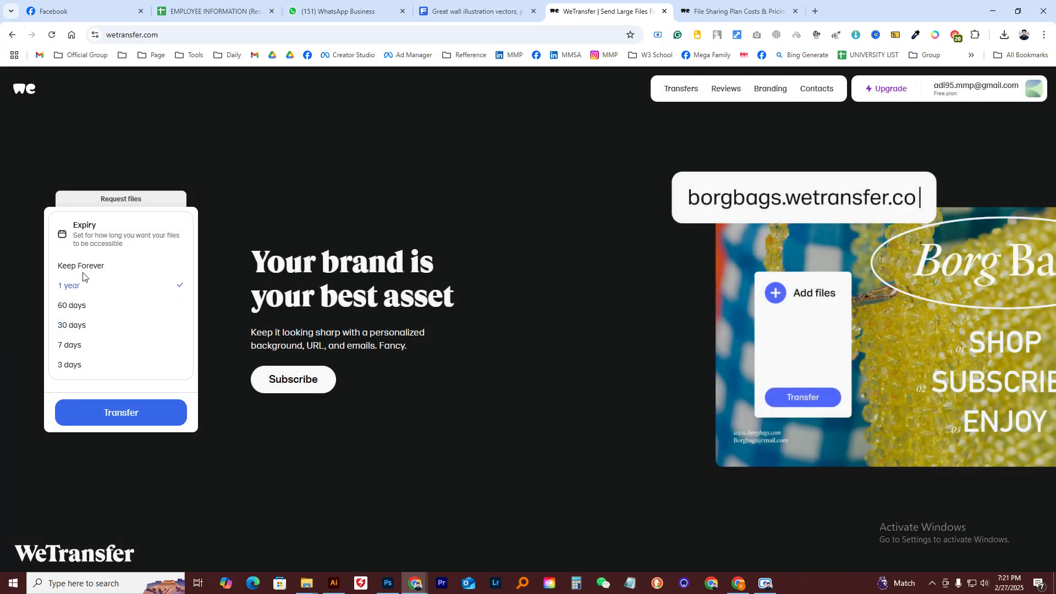
{"action": "left_click", "coordinate": [85, 269]}
{"action": "left_click", "coordinate": [101, 409]}
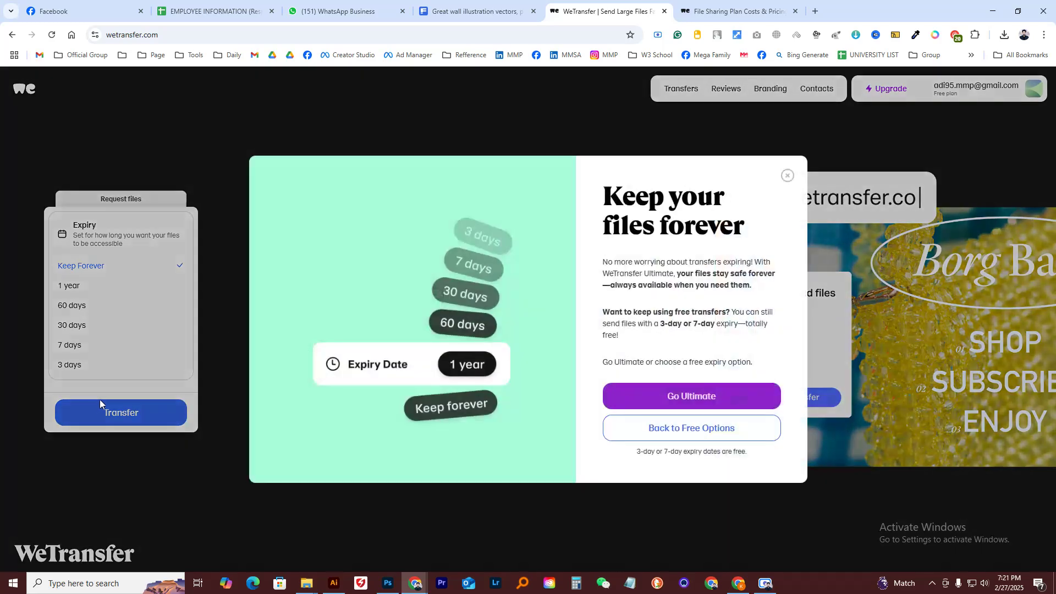
Step: Dismiss the upgrade offer, send the transfer with a 7 days expiry and copy the sent transfer's download link
{"action": "left_click", "coordinate": [787, 176]}
{"action": "left_click", "coordinate": [72, 345]}
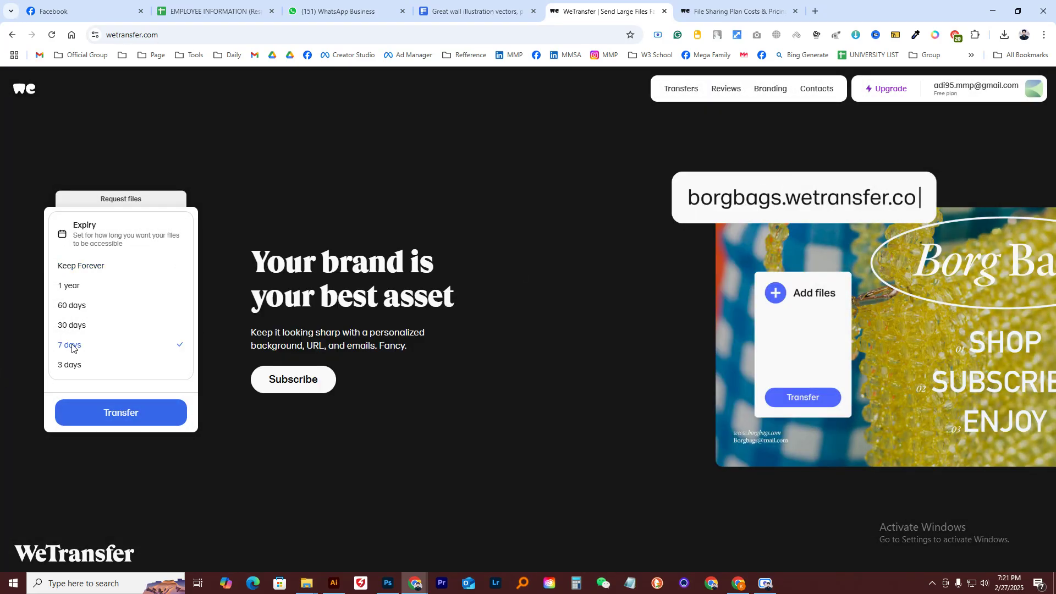
{"action": "left_click", "coordinate": [111, 414]}
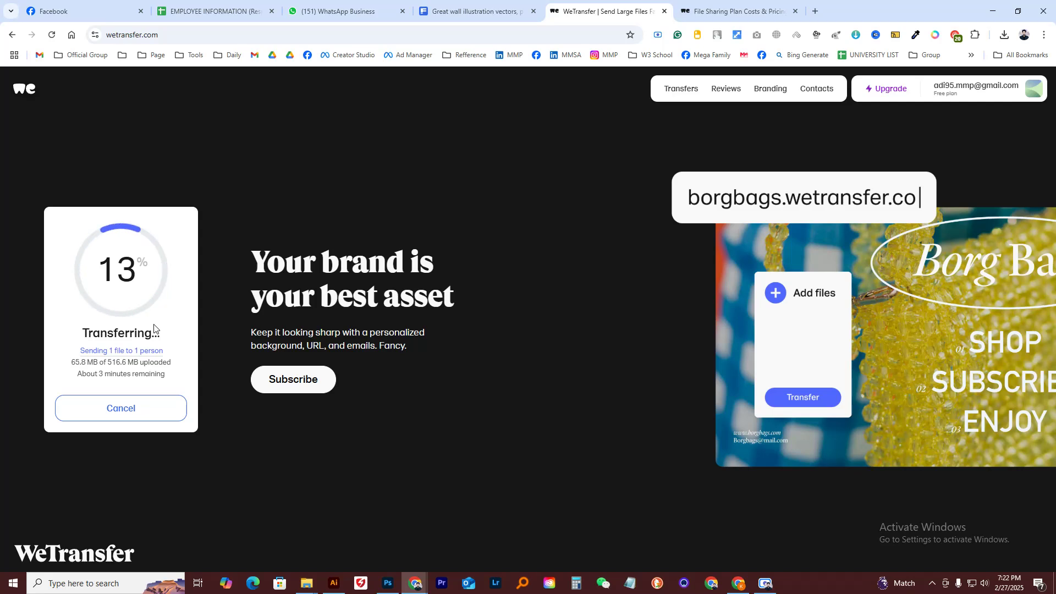
{"action": "mouse_move", "coordinate": [1010, 587]}
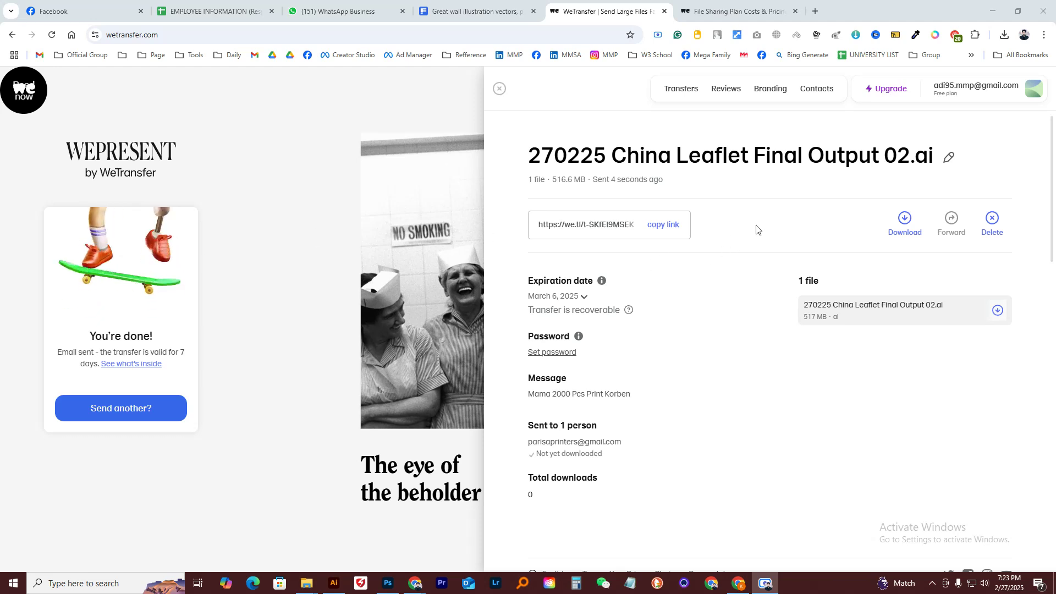
{"action": "left_click", "coordinate": [661, 226]}
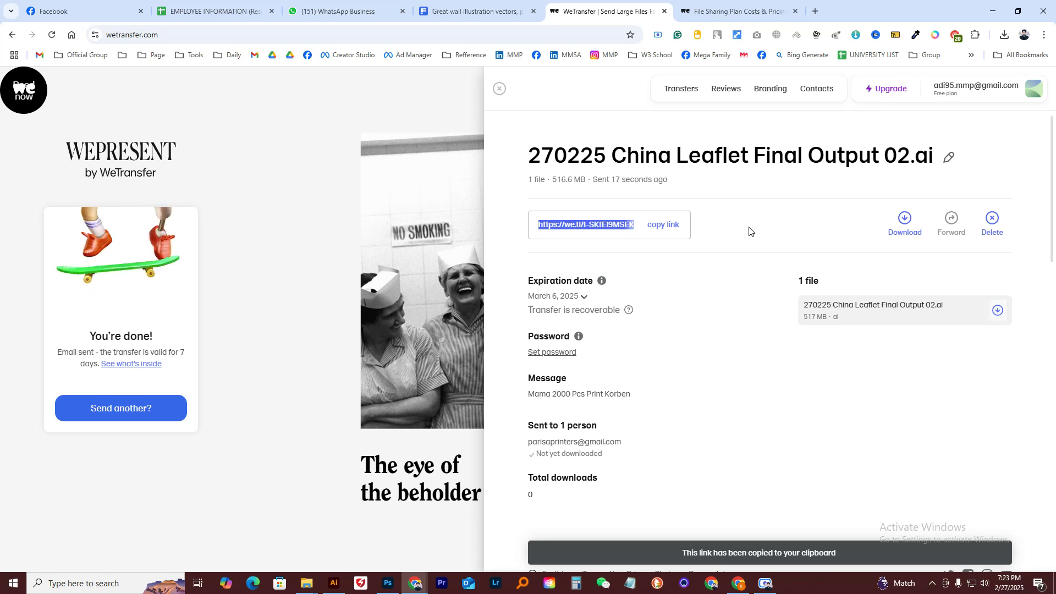
Step: Open Gmail in a new tab, switch to the sender account used for WeTransfer and close the other account's inbox
{"action": "left_click", "coordinate": [815, 11]}
{"action": "left_click", "coordinate": [1001, 93]}
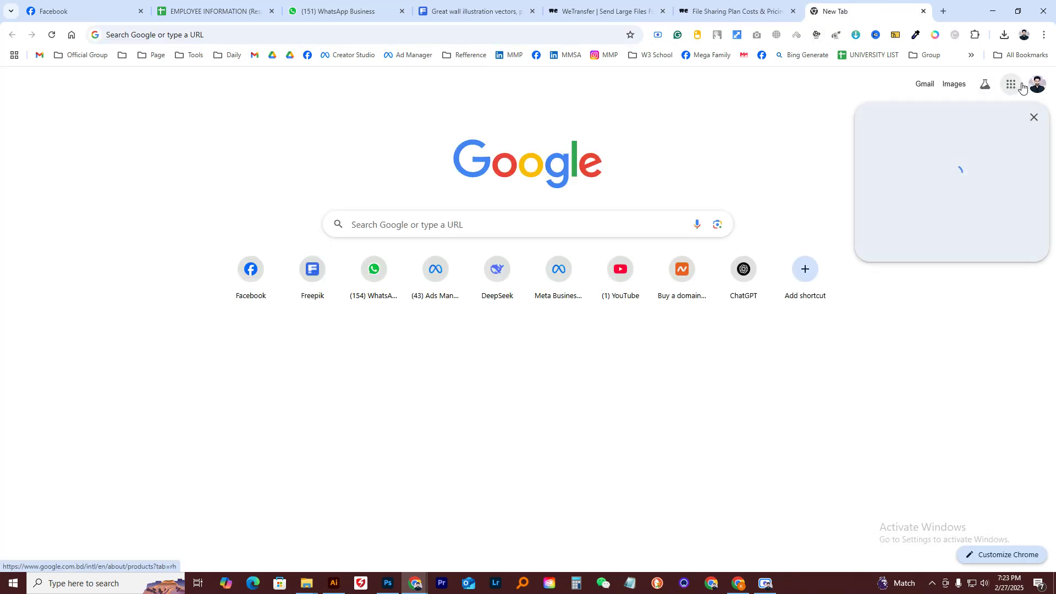
{"action": "left_click", "coordinate": [935, 84]}
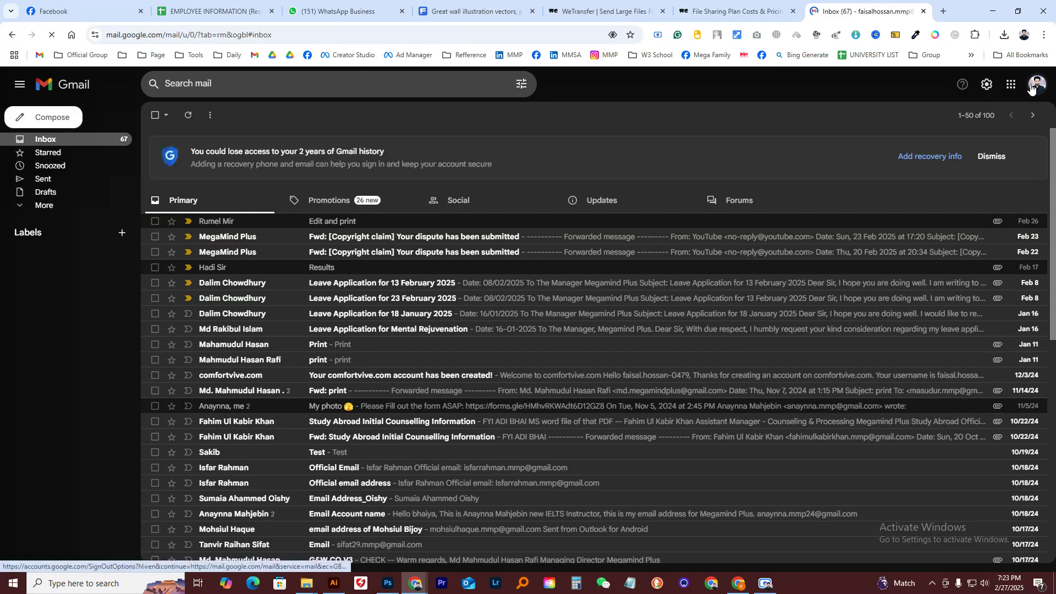
{"action": "left_click", "coordinate": [1036, 86]}
{"action": "left_click", "coordinate": [892, 287]}
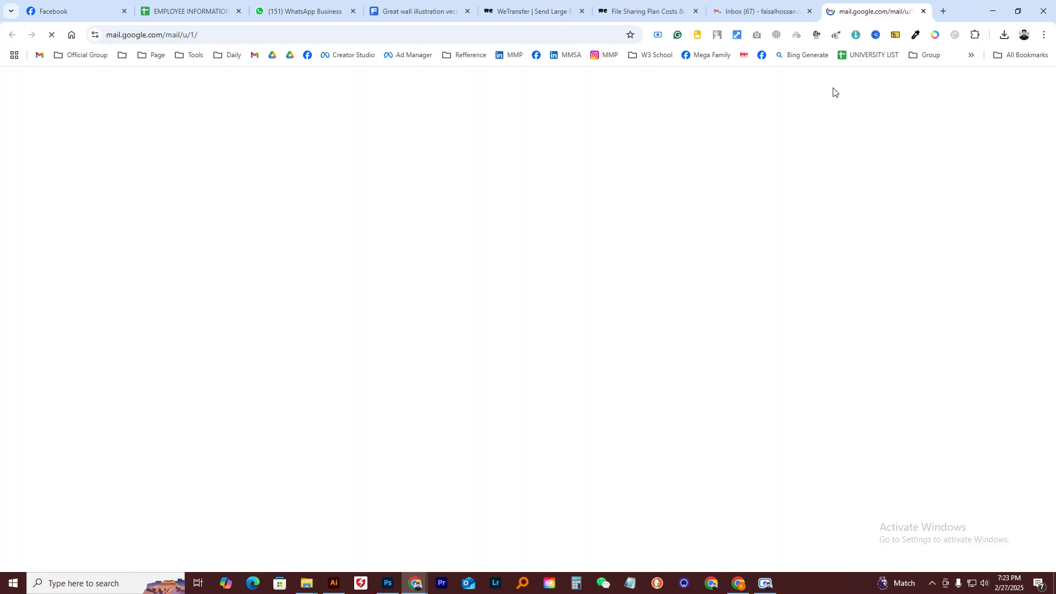
{"action": "left_click", "coordinate": [810, 11]}
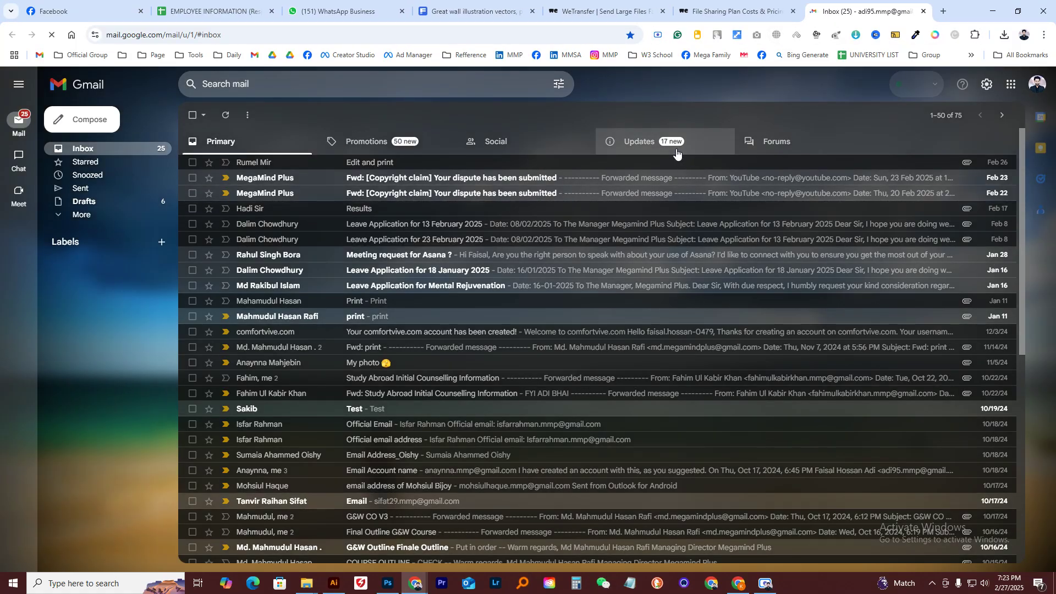
Step: Open the WeTransfer confirmation email for "270225 China Leaflet Final Output 02.ai" among the Updates and review its recipient and expiry details
{"action": "left_click", "coordinate": [679, 155]}
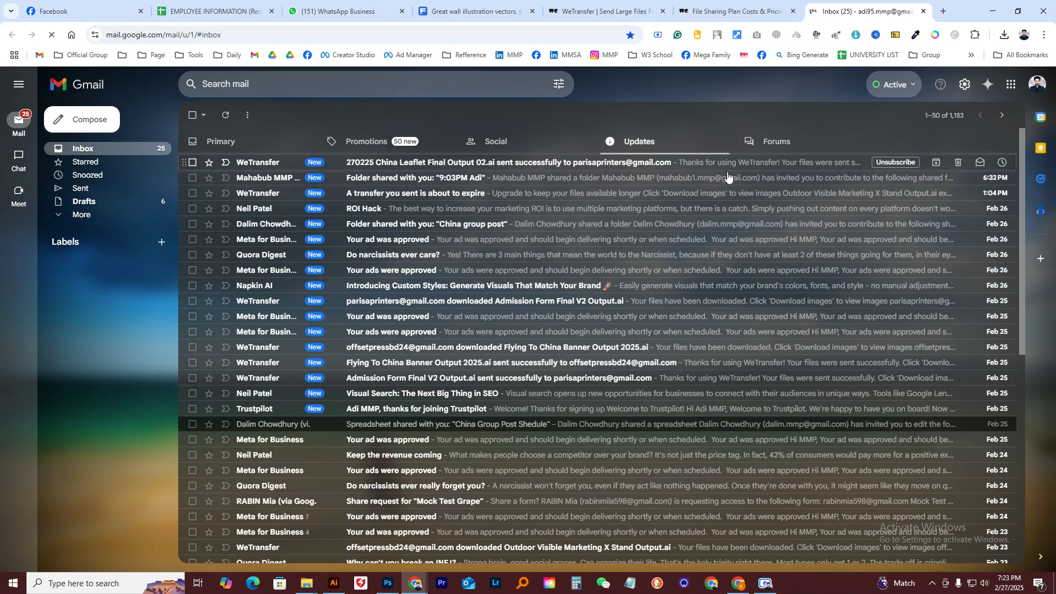
{"action": "left_click", "coordinate": [706, 165]}
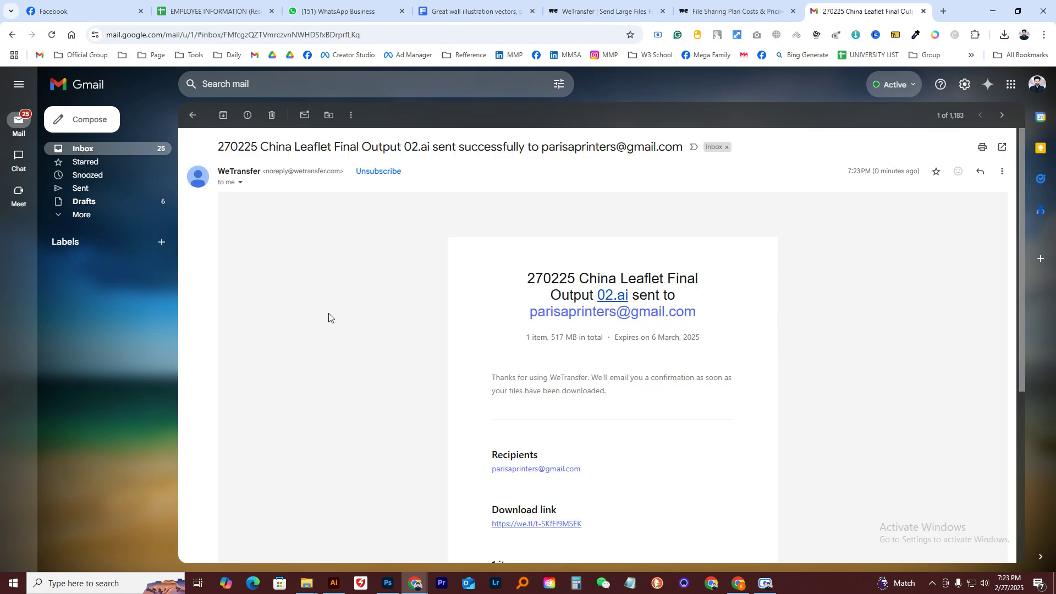
{"action": "scroll", "coordinate": [633, 341], "scroll_direction": "down", "scroll_amount": 1}
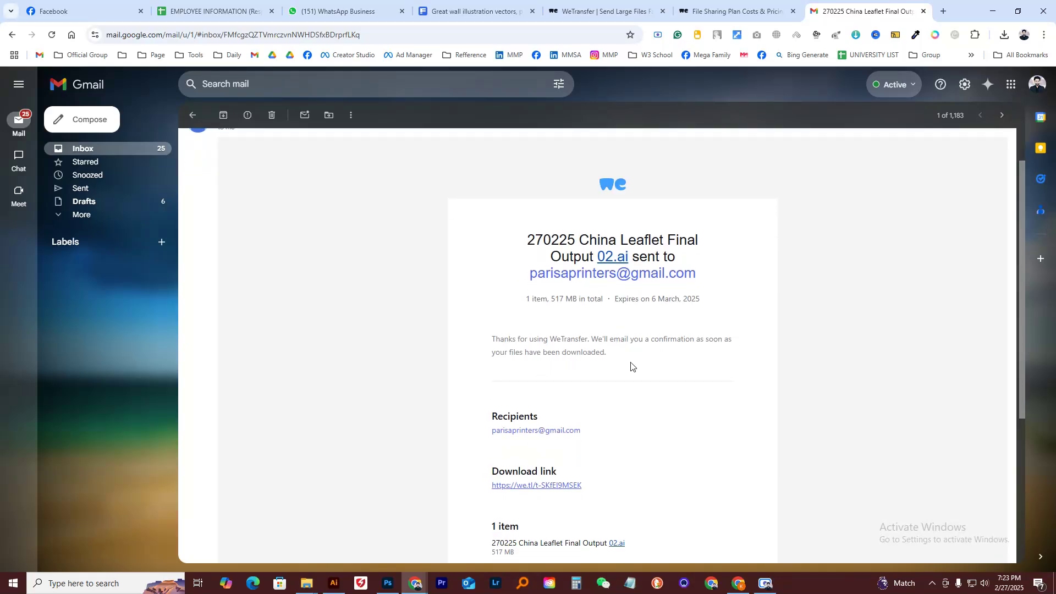
{"action": "scroll", "coordinate": [622, 360], "scroll_direction": "down", "scroll_amount": 2}
{"action": "scroll", "coordinate": [637, 414], "scroll_direction": "up", "scroll_amount": 3}
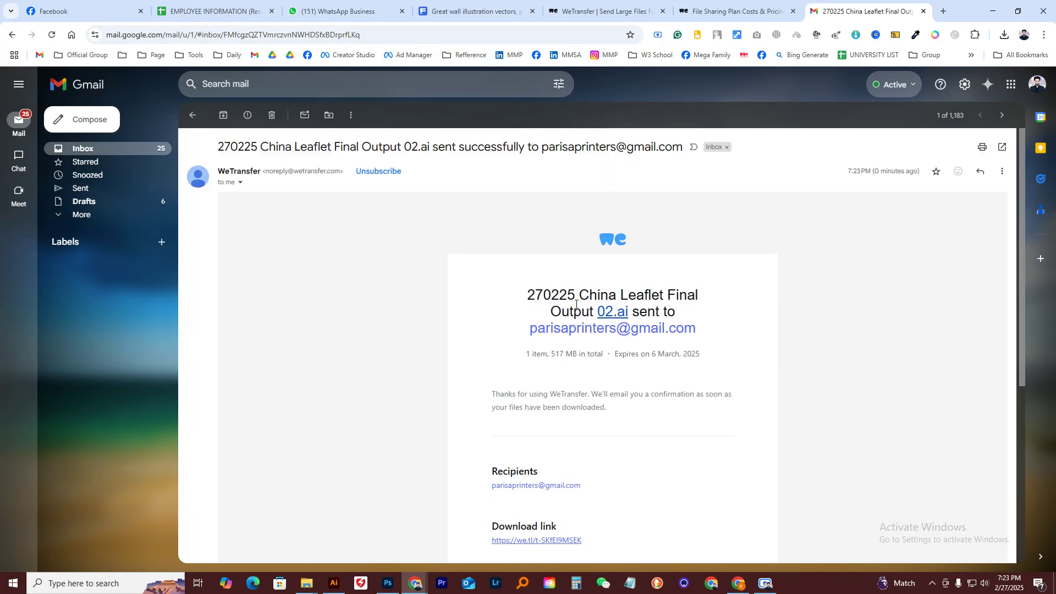
{"action": "scroll", "coordinate": [526, 341], "scroll_direction": "down", "scroll_amount": 5}
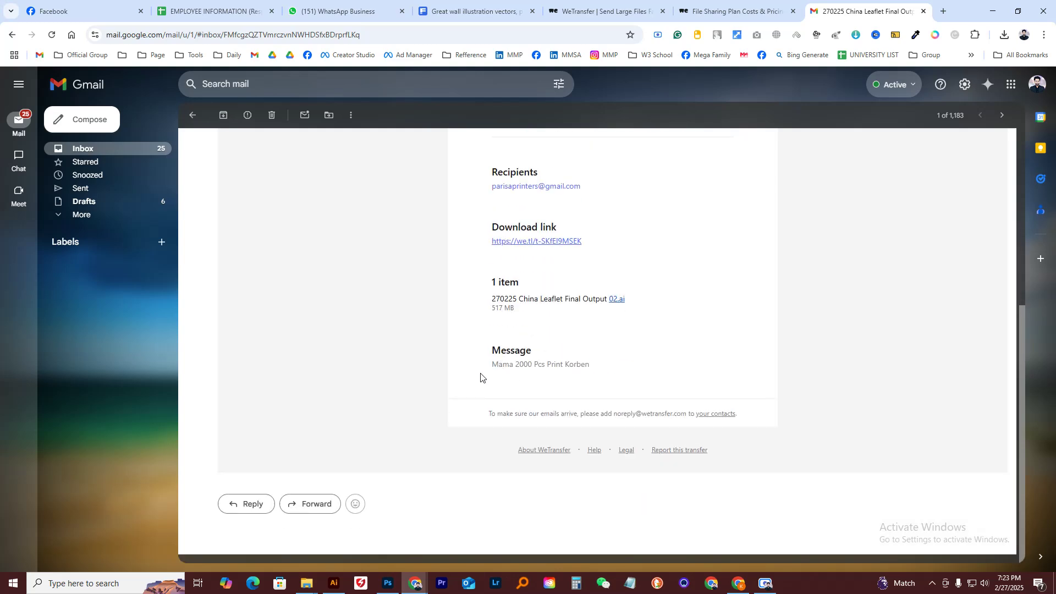
Step: Examine the message and item sections of the leaflet confirmation email, recheck the email once more and return to the inbox
{"action": "left_click_drag", "start_coordinate": [485, 350], "coordinate": [578, 353]}
{"action": "left_click", "coordinate": [564, 347]}
{"action": "left_click_drag", "start_coordinate": [490, 289], "coordinate": [531, 298]}
{"action": "left_click", "coordinate": [571, 321]}
{"action": "scroll", "coordinate": [570, 324], "scroll_direction": "up", "scroll_amount": 2}
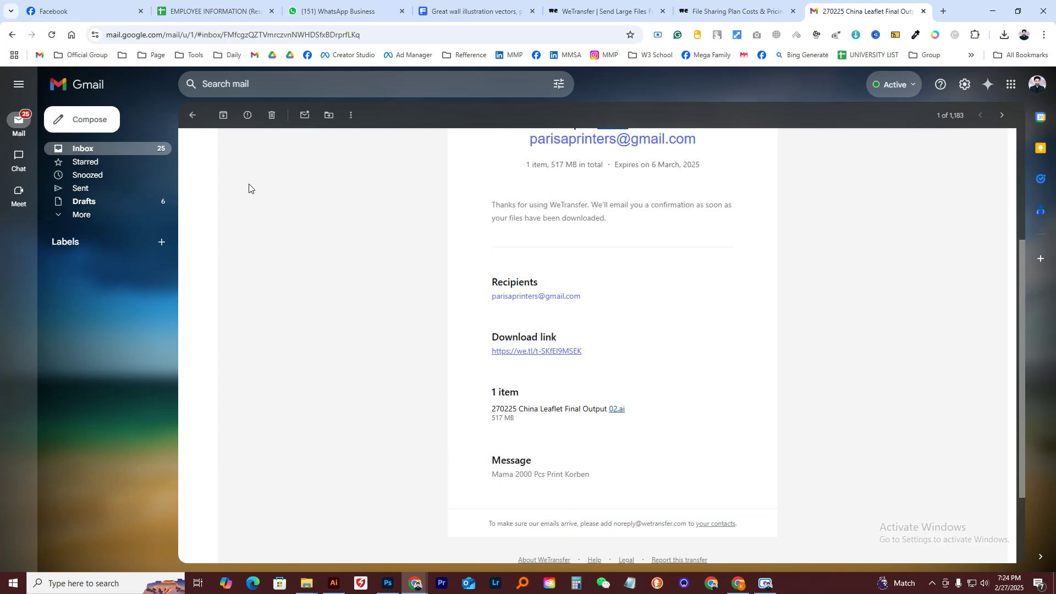
{"action": "left_click", "coordinate": [194, 118]}
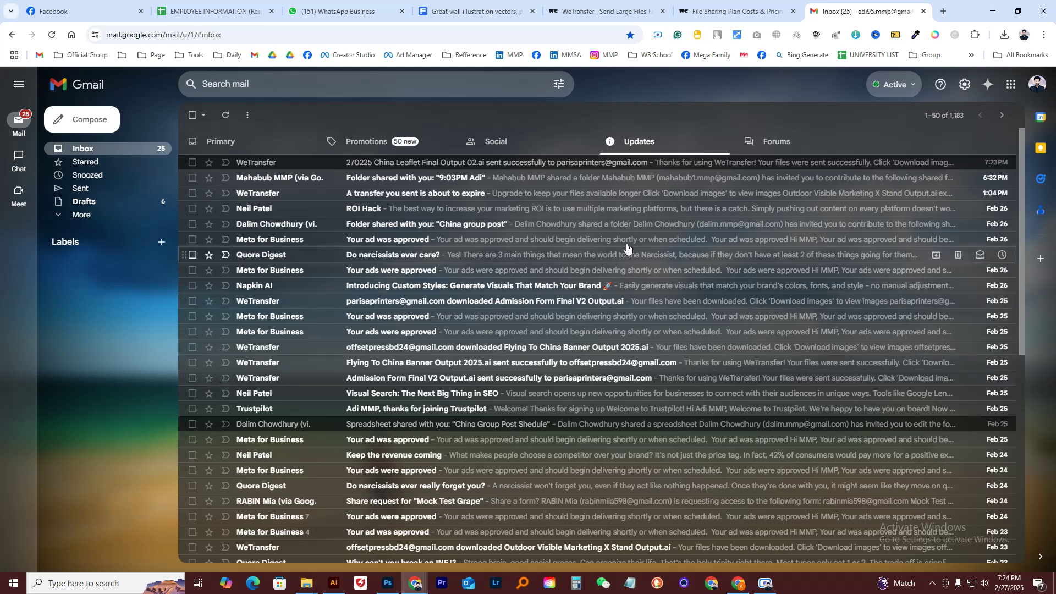
{"action": "left_click", "coordinate": [462, 167]}
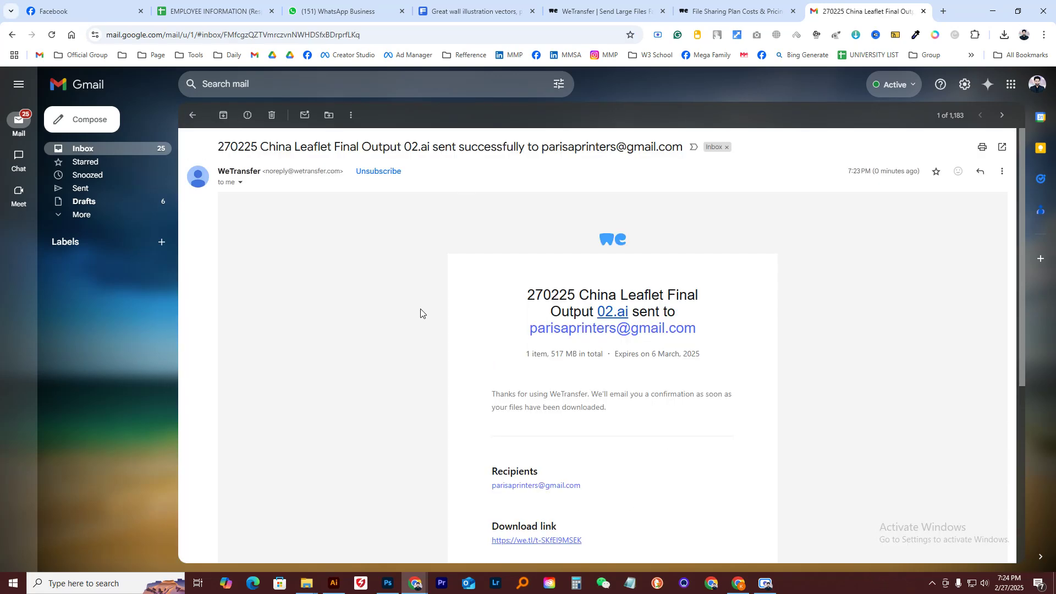
{"action": "left_click", "coordinate": [193, 116]}
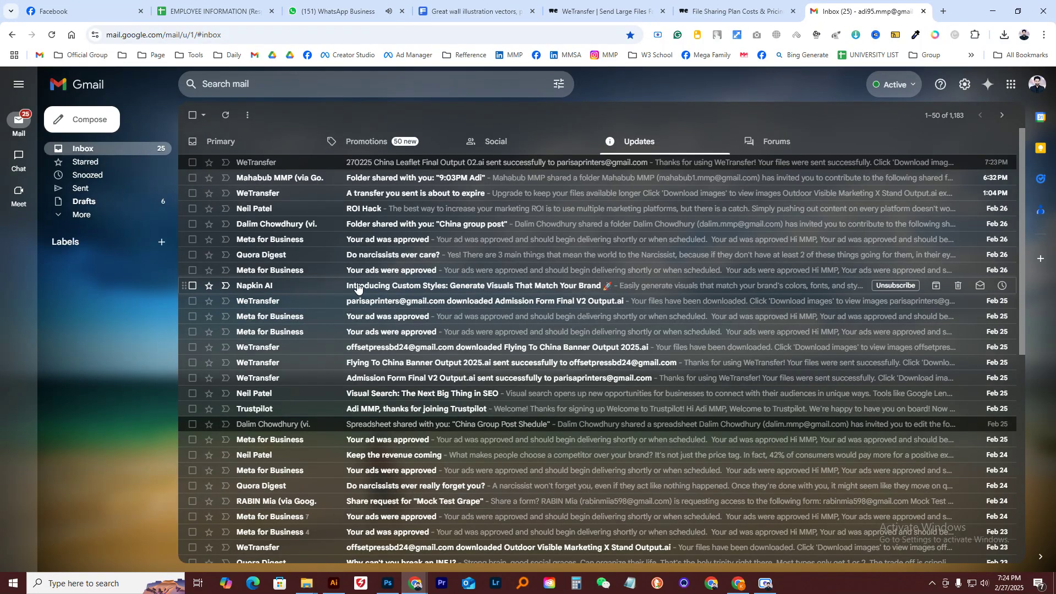
Step: Open the WeTransfer download notification for "Flying To China Banner Output 2025.ai", examine who downloaded which file and return to the inbox
{"action": "left_click", "coordinate": [360, 350]}
{"action": "scroll", "coordinate": [526, 311], "scroll_direction": "down", "scroll_amount": 2}
{"action": "scroll", "coordinate": [535, 256], "scroll_direction": "up", "scroll_amount": 1}
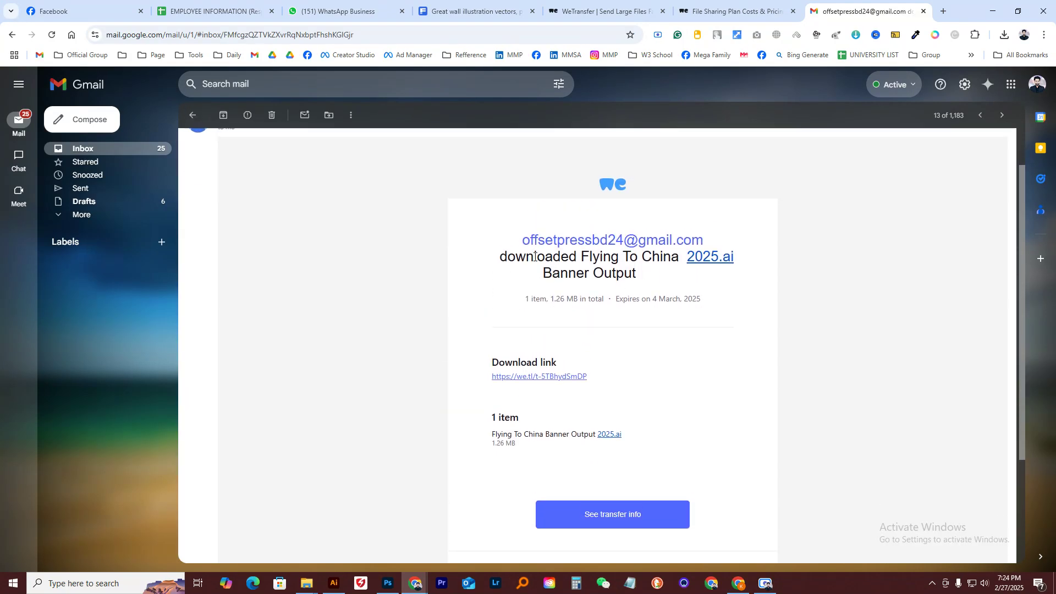
{"action": "left_click_drag", "start_coordinate": [524, 242], "coordinate": [713, 238]}
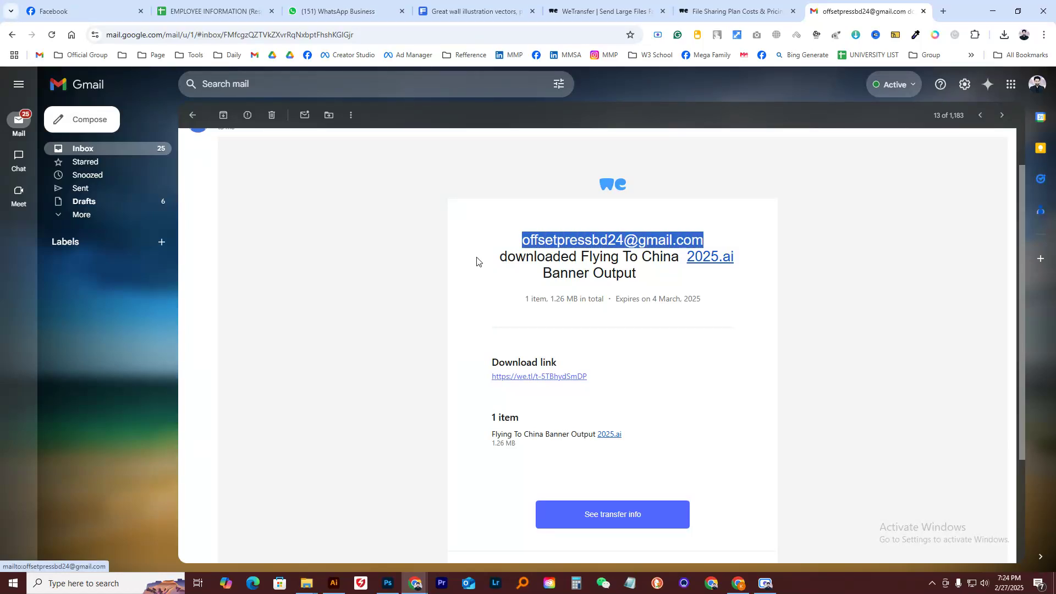
{"action": "left_click_drag", "start_coordinate": [477, 262], "coordinate": [676, 258]}
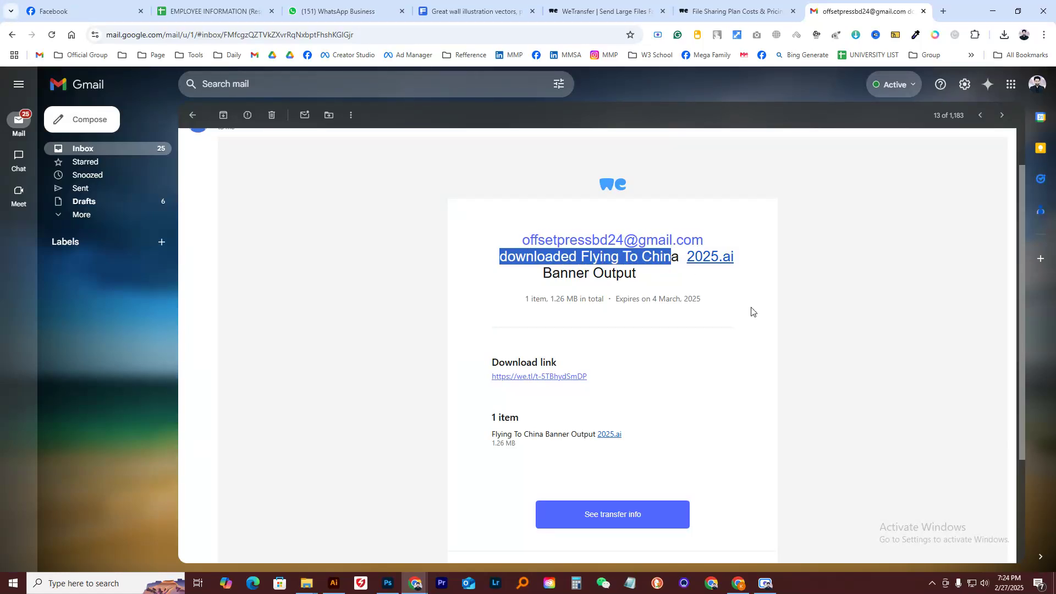
{"action": "left_click_drag", "start_coordinate": [543, 283], "coordinate": [691, 290]}
{"action": "left_click", "coordinate": [657, 296]}
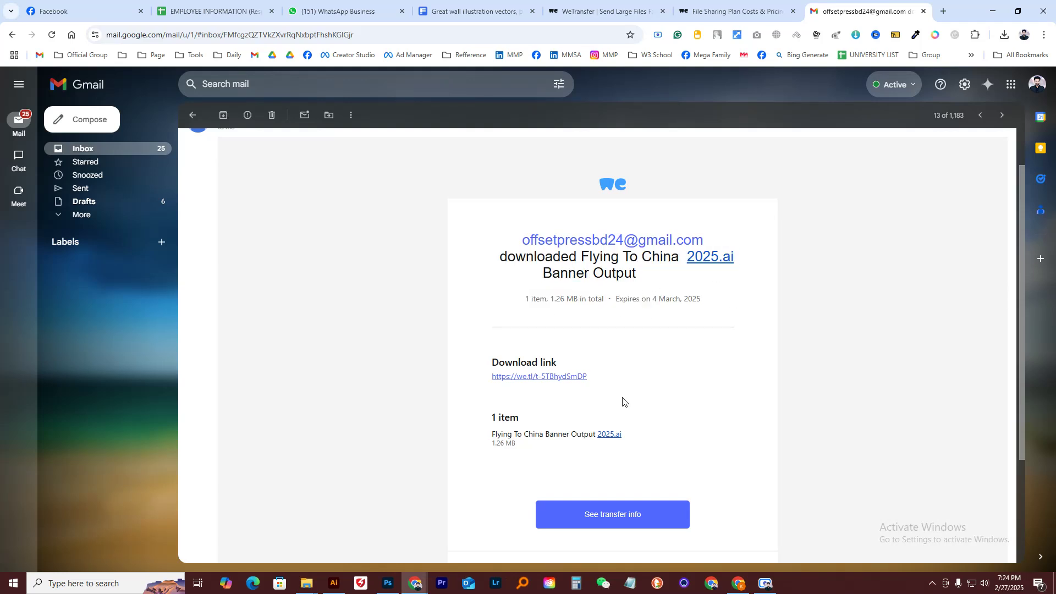
{"action": "left_click", "coordinate": [196, 114]}
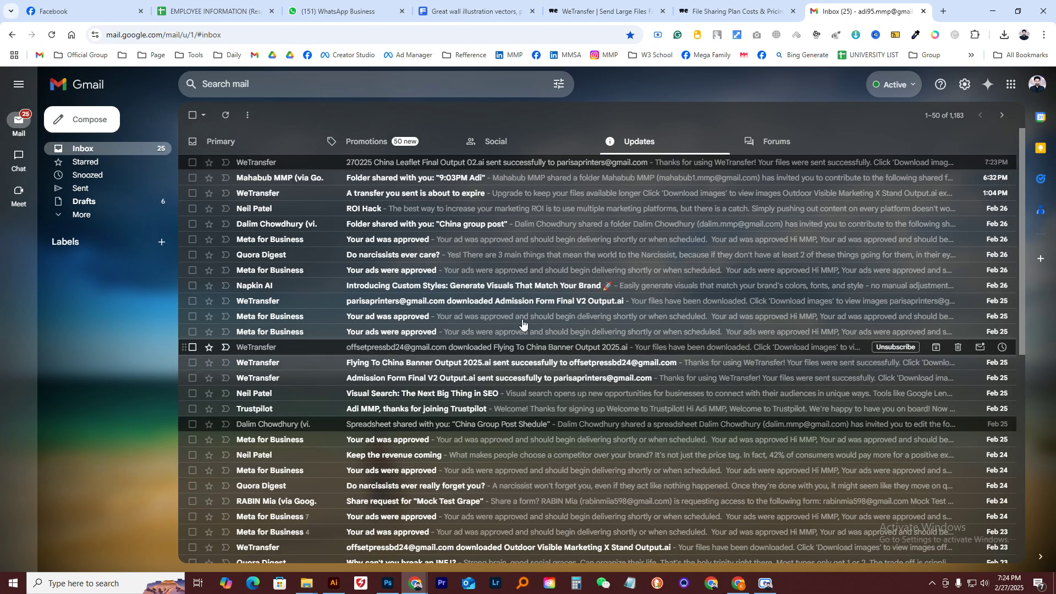
Step: Switch back to the sent leaflet transfer's details in WeTransfer and clear the link selection
{"action": "left_click", "coordinate": [631, 6]}
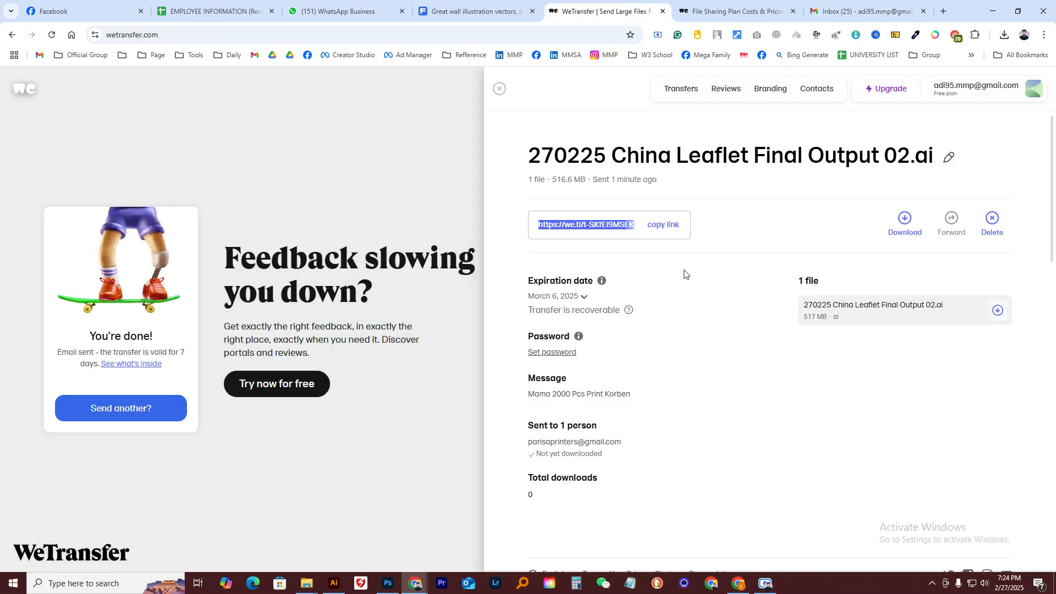
{"action": "left_click", "coordinate": [740, 198]}
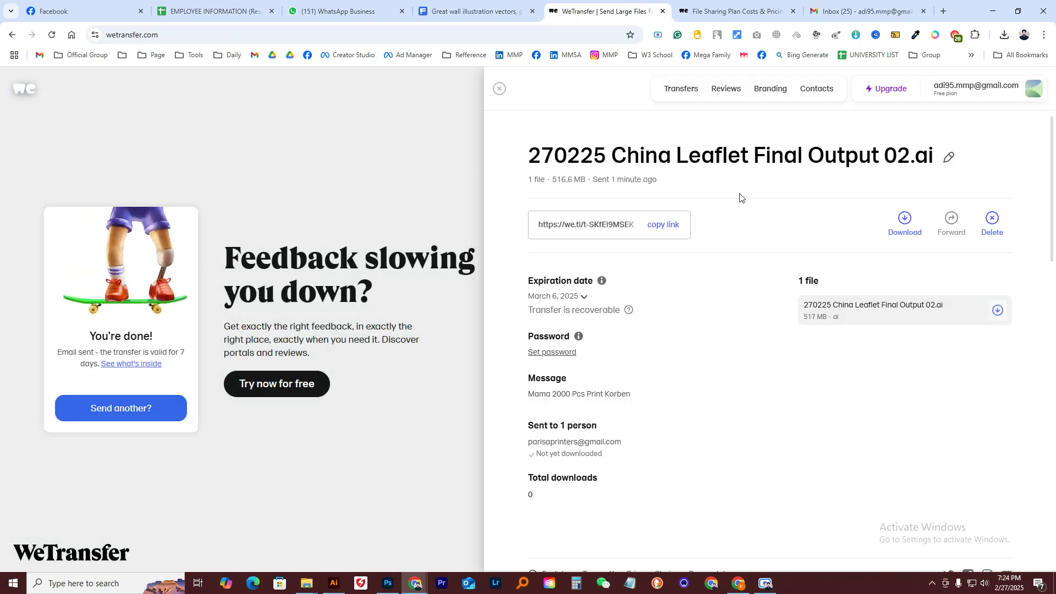